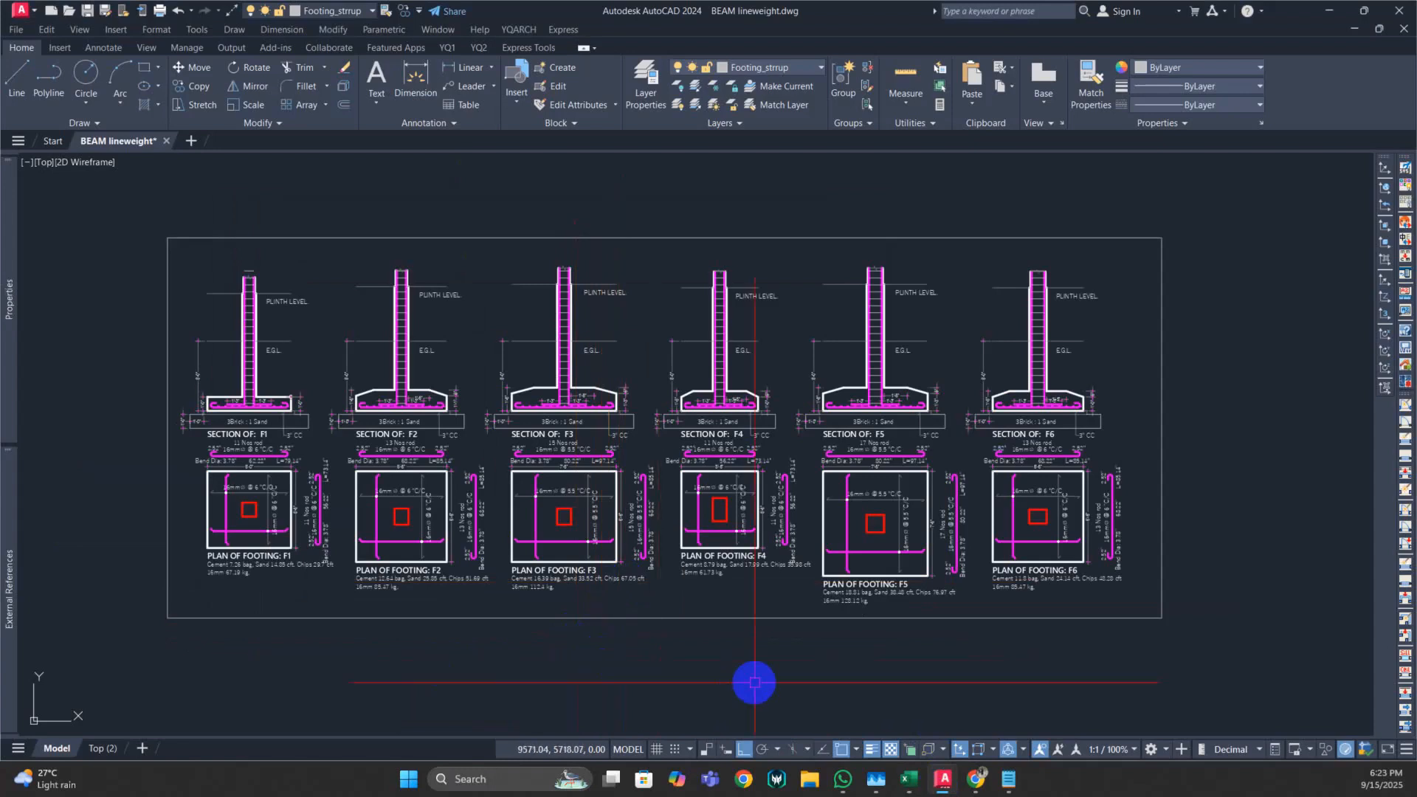
- Switch to the Excel footing sheet and copy footing F1's data into the generation row
{"action": "scroll", "coordinate": [822, 698], "scroll_direction": "up", "scroll_amount": 2}
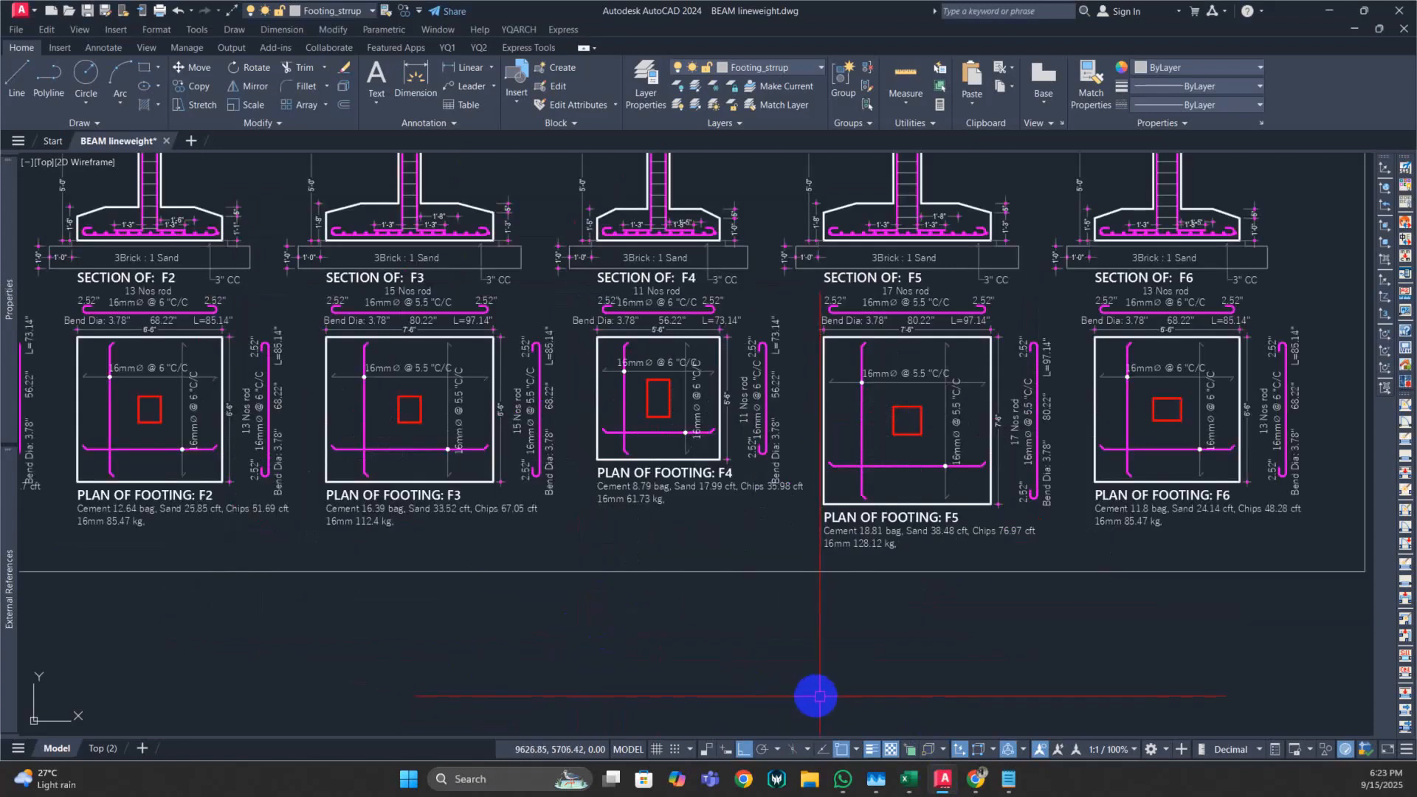
{"action": "left_click_drag", "start_coordinate": [393, 645], "coordinate": [735, 721]}
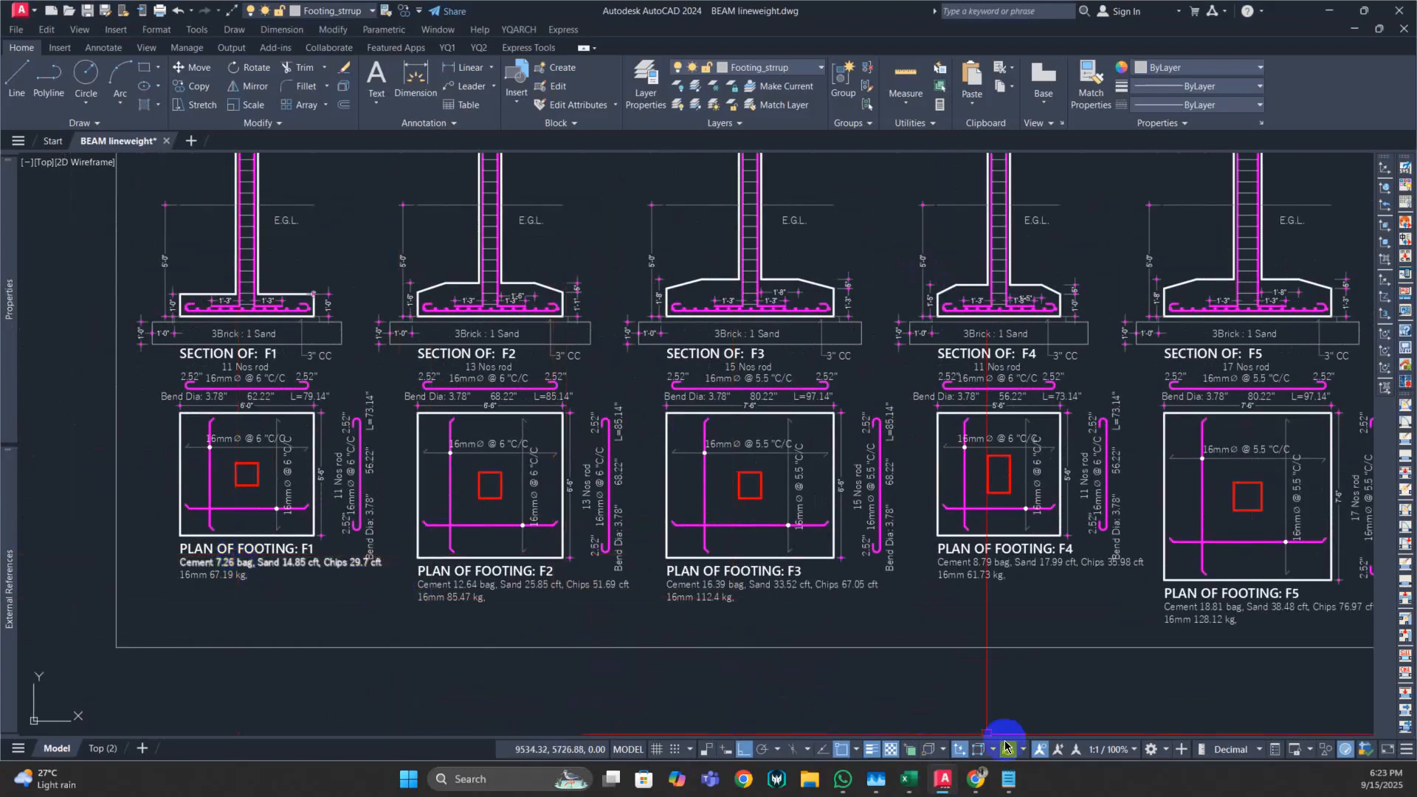
{"action": "left_click", "coordinate": [878, 716]}
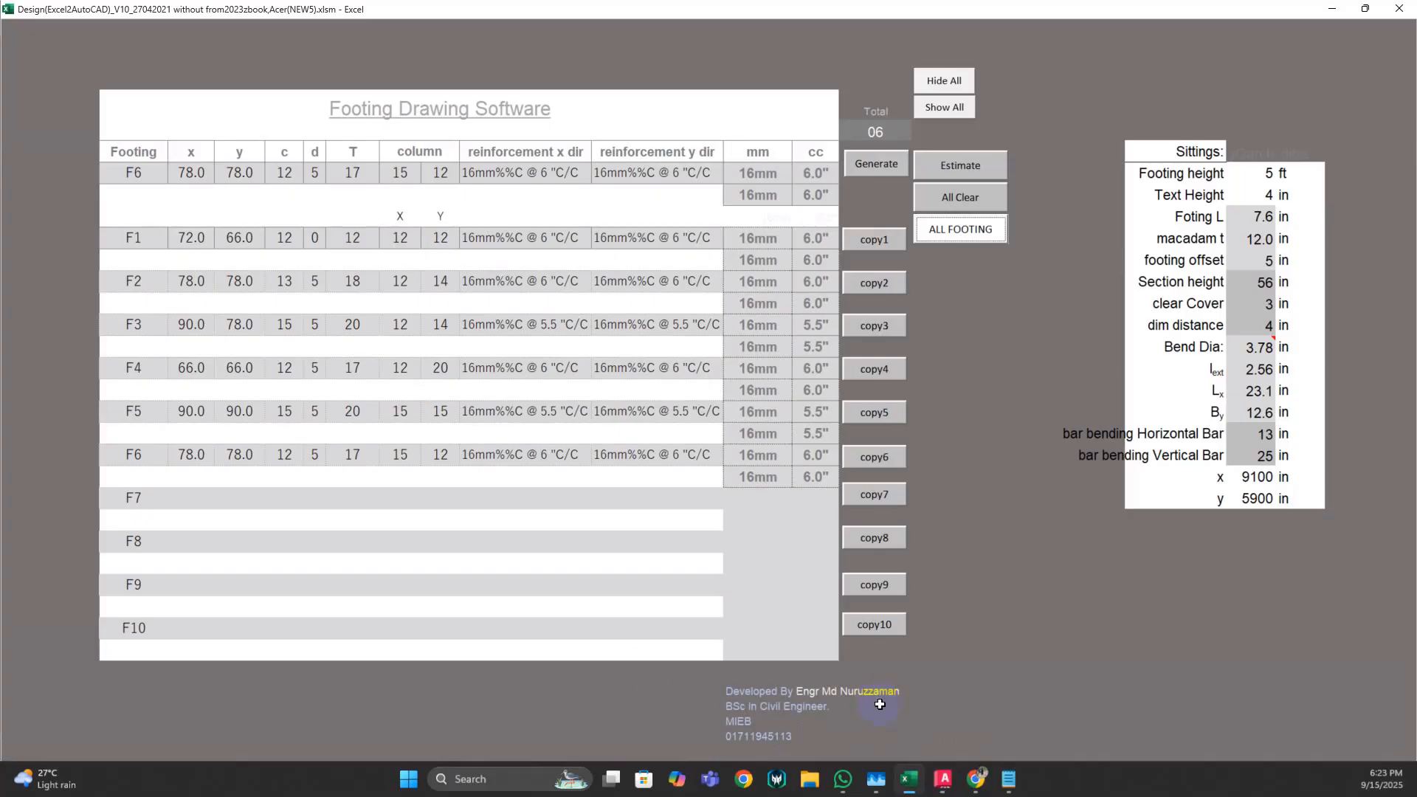
{"action": "left_click", "coordinate": [148, 634]}
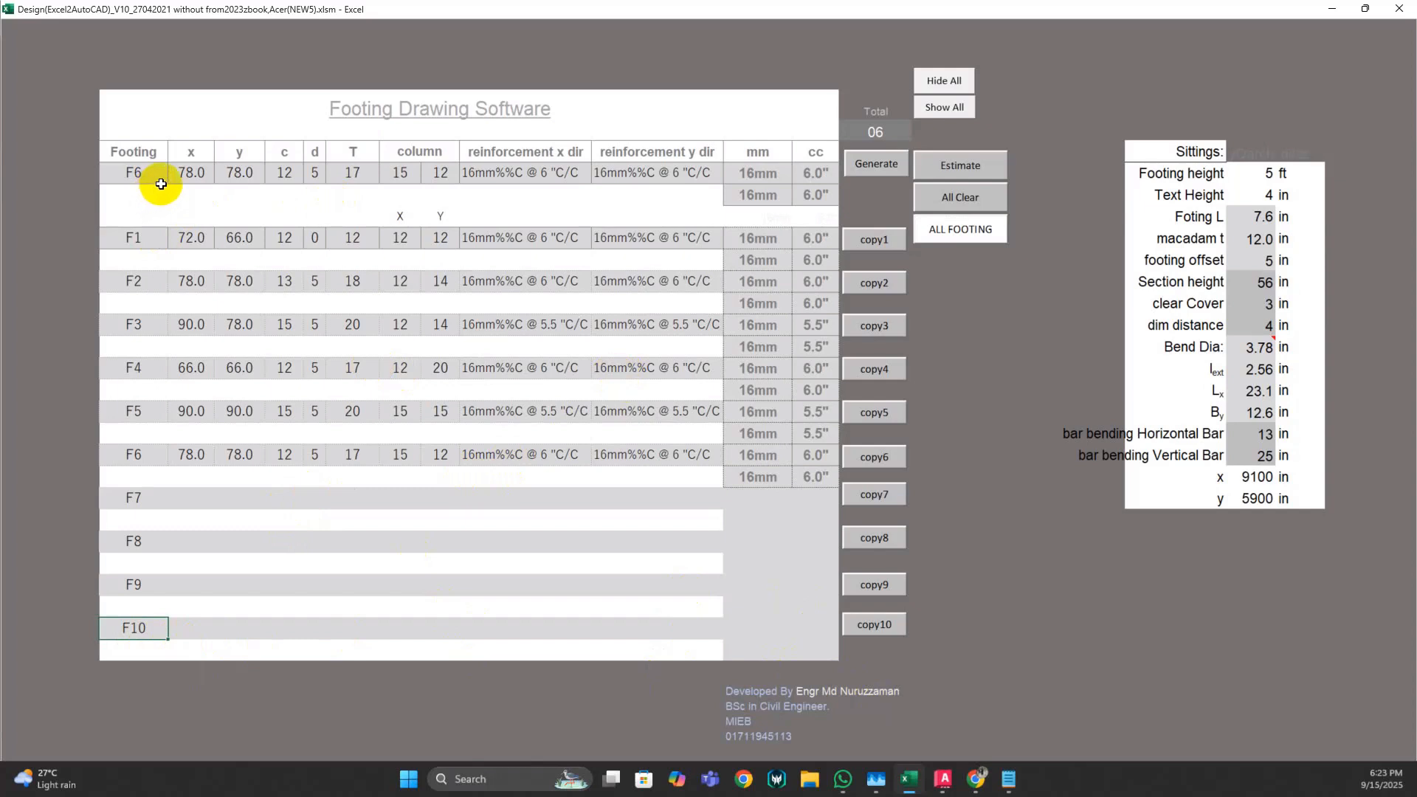
{"action": "left_click", "coordinate": [880, 243]}
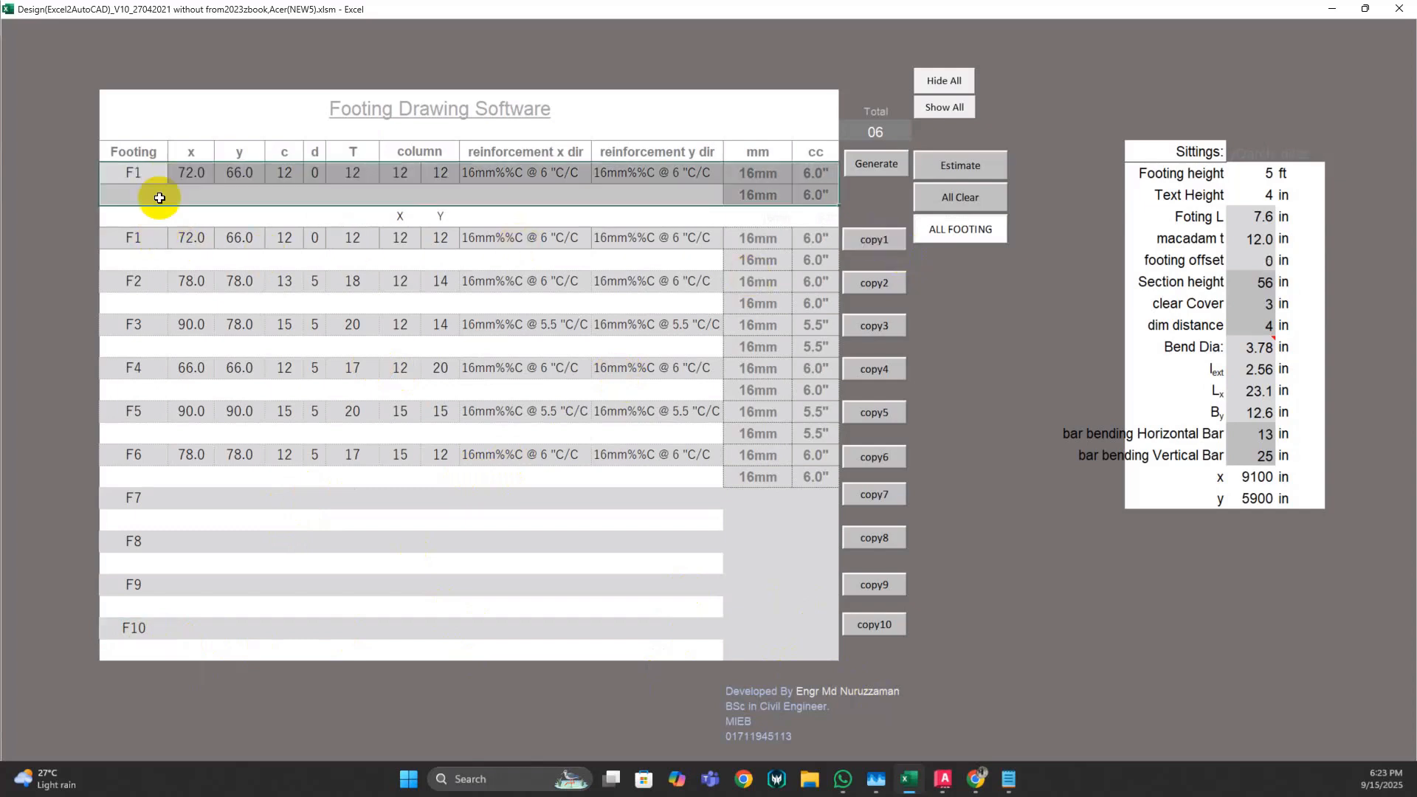
{"action": "left_click", "coordinate": [253, 178]}
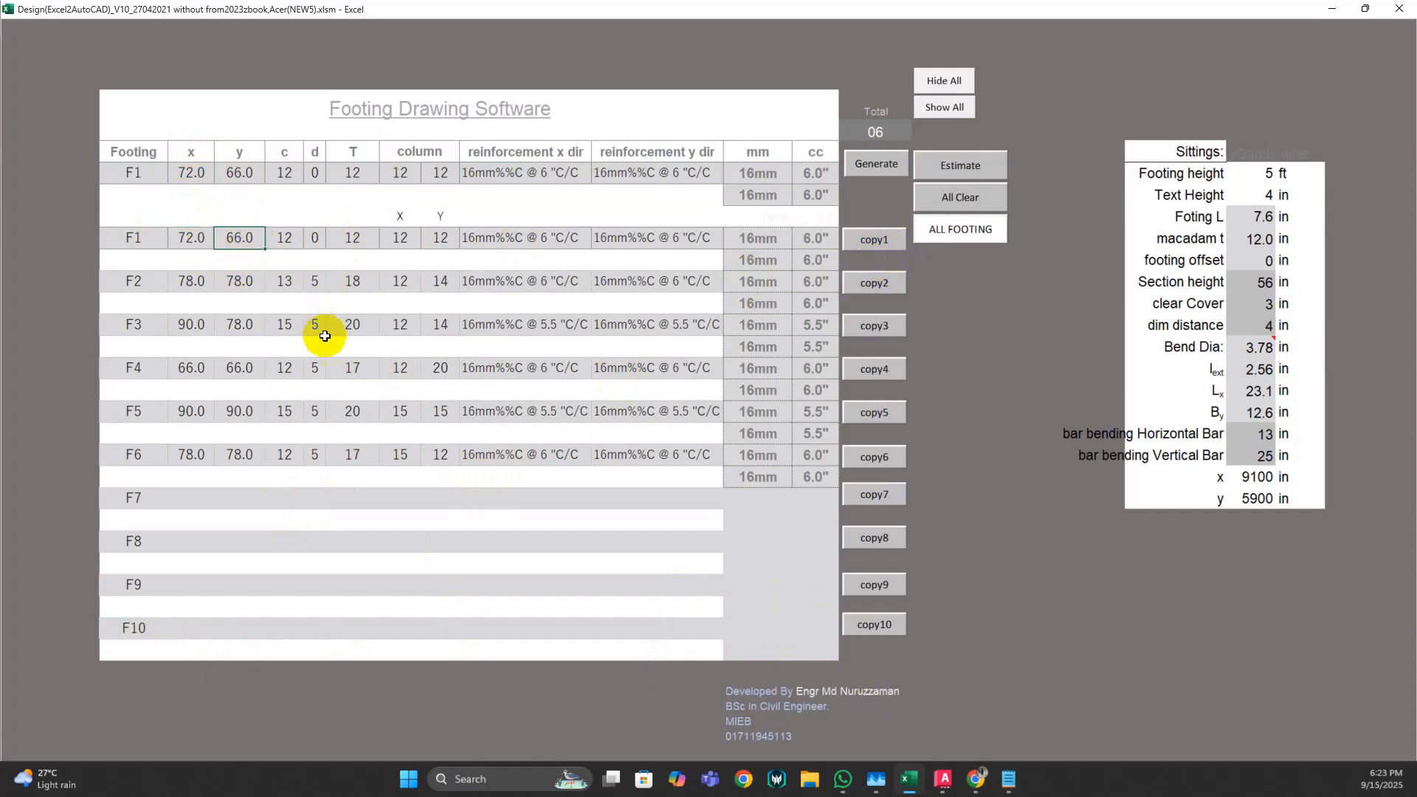
- Switch to AutoCAD and examine the dimensions and reinforcement in the plan of footing F1
{"action": "left_click", "coordinate": [944, 779]}
{"action": "scroll", "coordinate": [269, 446], "scroll_direction": "up", "scroll_amount": 3}
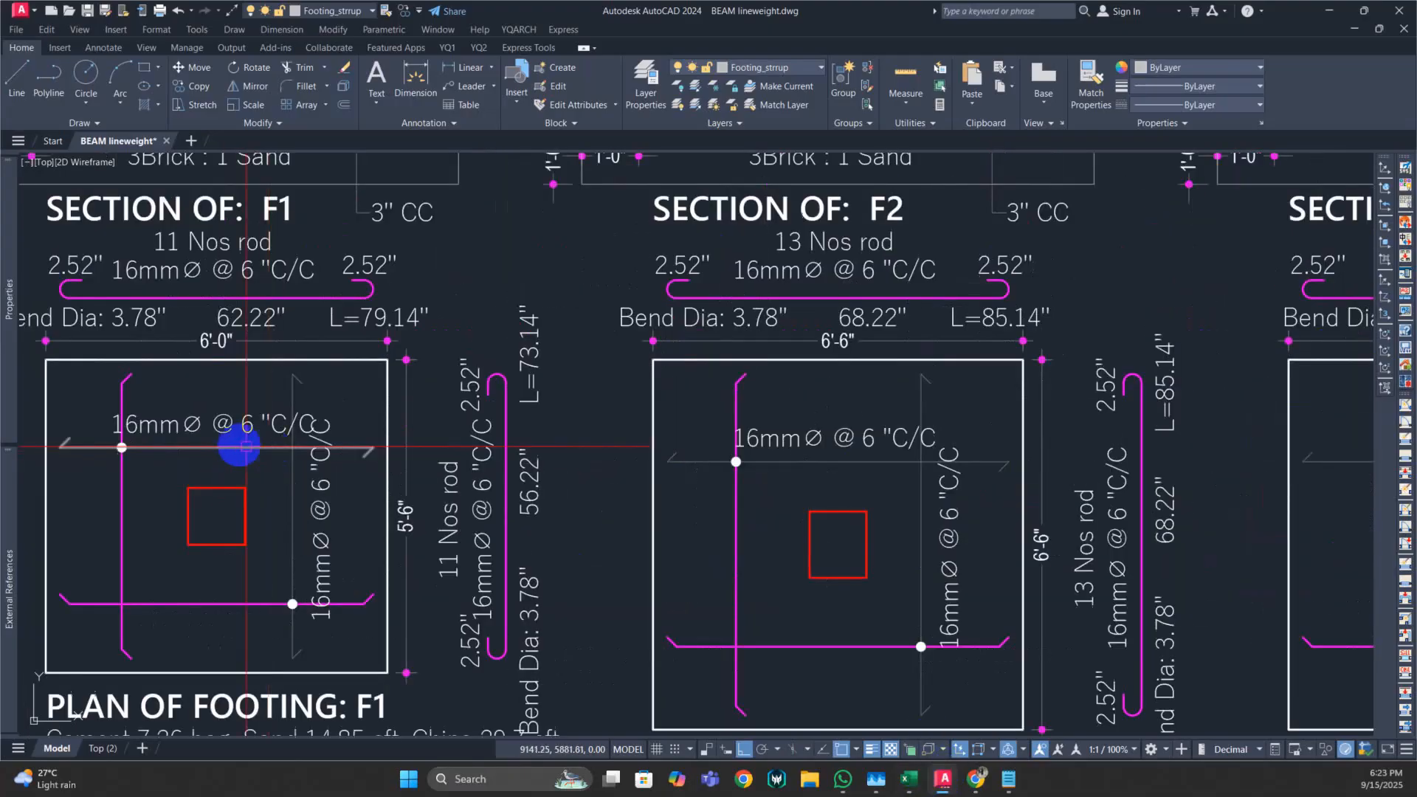
{"action": "left_click", "coordinate": [342, 353]}
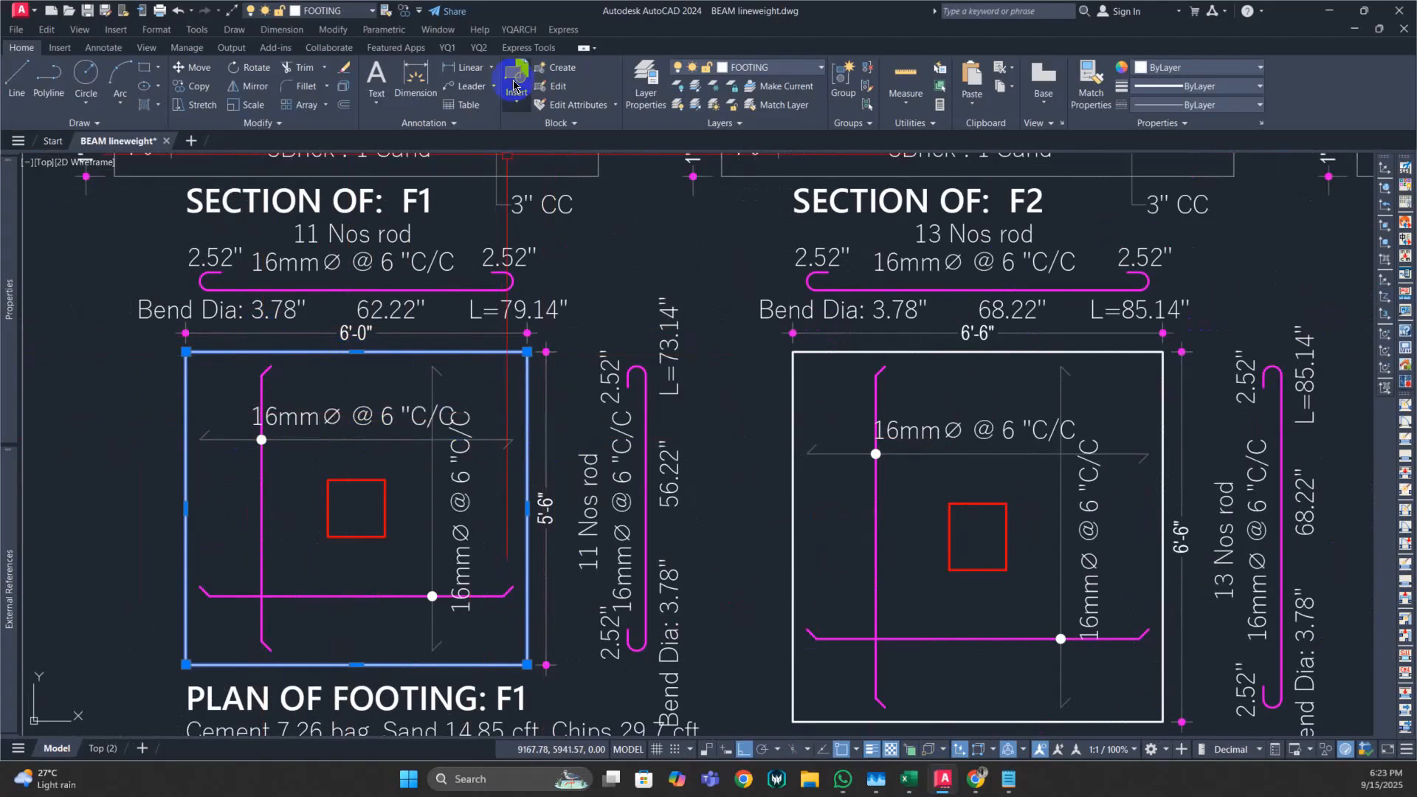
{"action": "key", "text": "Escape"}
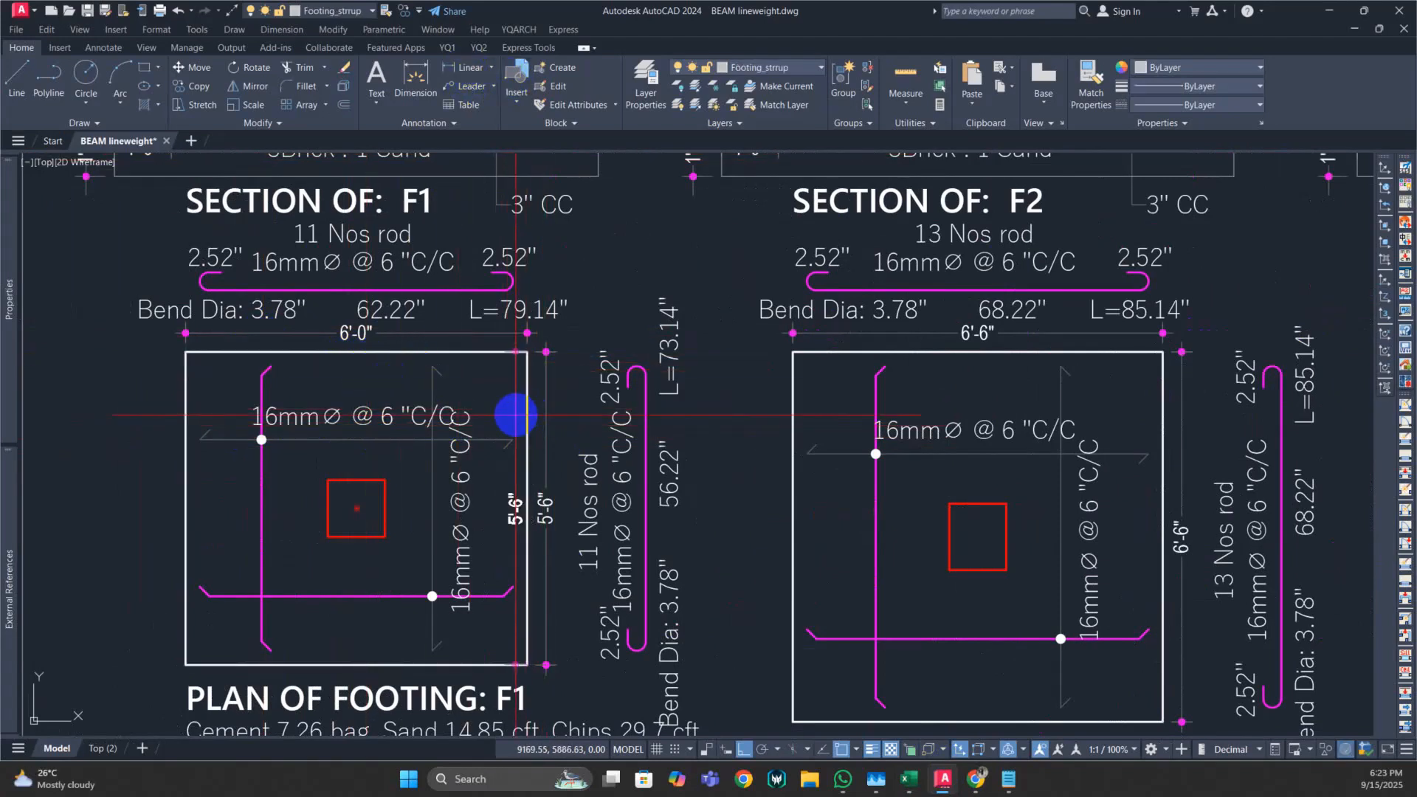
{"action": "scroll", "coordinate": [357, 437], "scroll_direction": "down", "scroll_amount": 2}
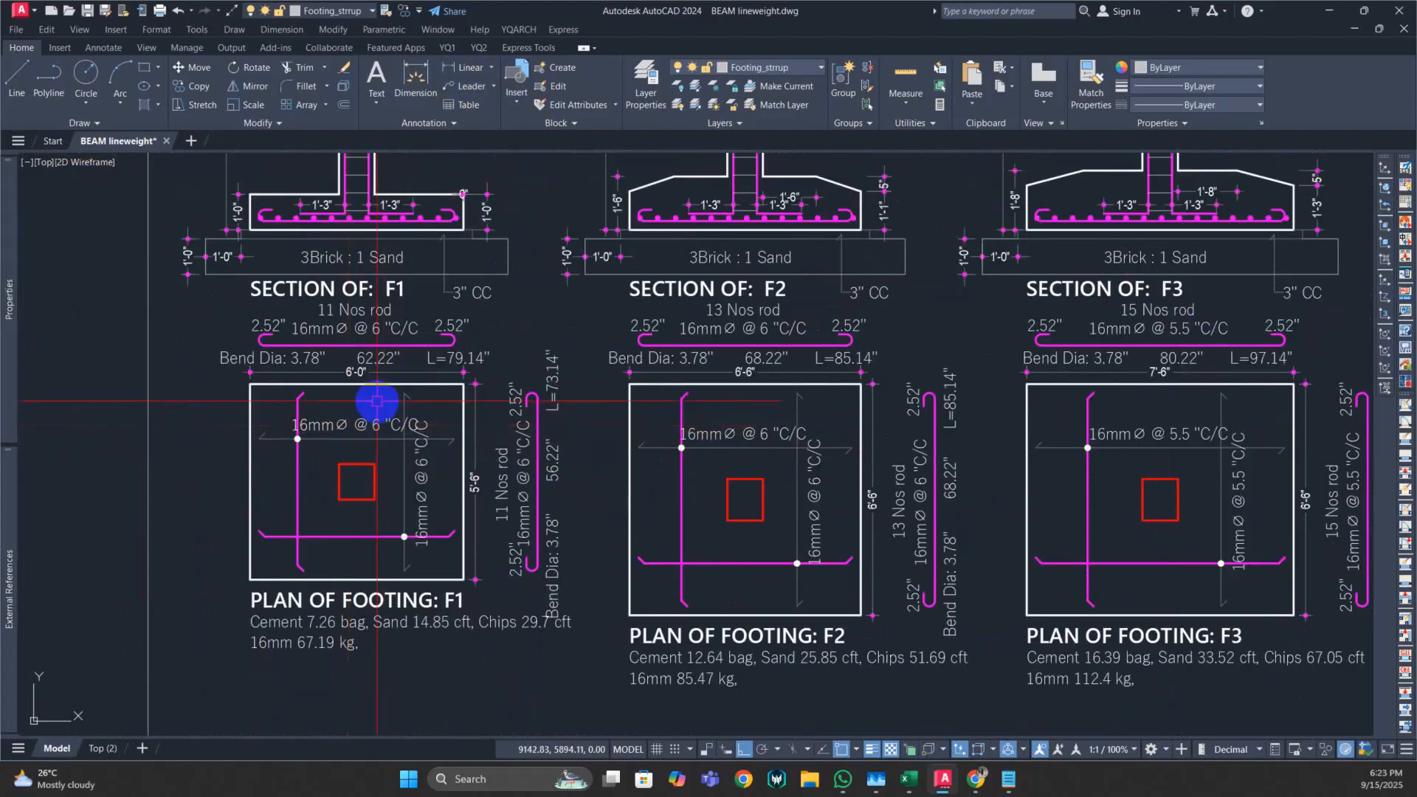
- Move all six footing drawings out of the rectangular frame to the empty area directly below it
{"action": "scroll", "coordinate": [347, 436], "scroll_direction": "down", "scroll_amount": 3}
{"action": "scroll", "coordinate": [262, 357], "scroll_direction": "down", "scroll_amount": 2}
{"action": "left_click_drag", "start_coordinate": [231, 269], "coordinate": [981, 601]}
{"action": "left_click", "coordinate": [208, 68]}
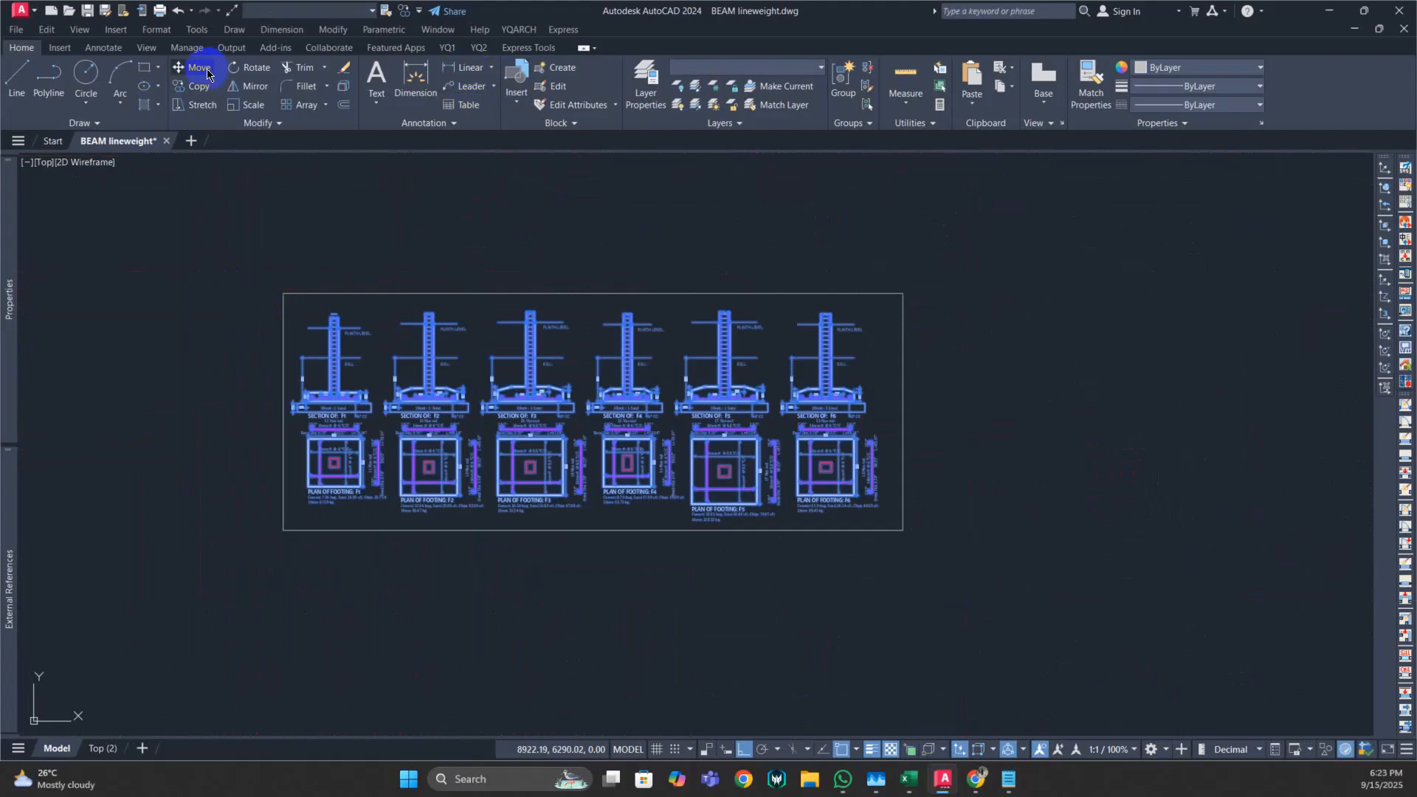
{"action": "left_click", "coordinate": [974, 386]}
{"action": "left_click", "coordinate": [958, 630]}
{"action": "left_click_drag", "start_coordinate": [747, 587], "coordinate": [747, 511]}
{"action": "scroll", "coordinate": [364, 551], "scroll_direction": "up", "scroll_amount": 8}
{"action": "scroll", "coordinate": [453, 628], "scroll_direction": "down", "scroll_amount": 2}
{"action": "scroll", "coordinate": [453, 627], "scroll_direction": "down", "scroll_amount": 4}
{"action": "left_click_drag", "start_coordinate": [491, 315], "coordinate": [452, 583]}
{"action": "scroll", "coordinate": [485, 352], "scroll_direction": "up", "scroll_amount": 2}
{"action": "left_click_drag", "start_coordinate": [487, 351], "coordinate": [397, 437]}
{"action": "scroll", "coordinate": [316, 374], "scroll_direction": "down", "scroll_amount": 5}
{"action": "scroll", "coordinate": [314, 359], "scroll_direction": "up", "scroll_amount": 2}
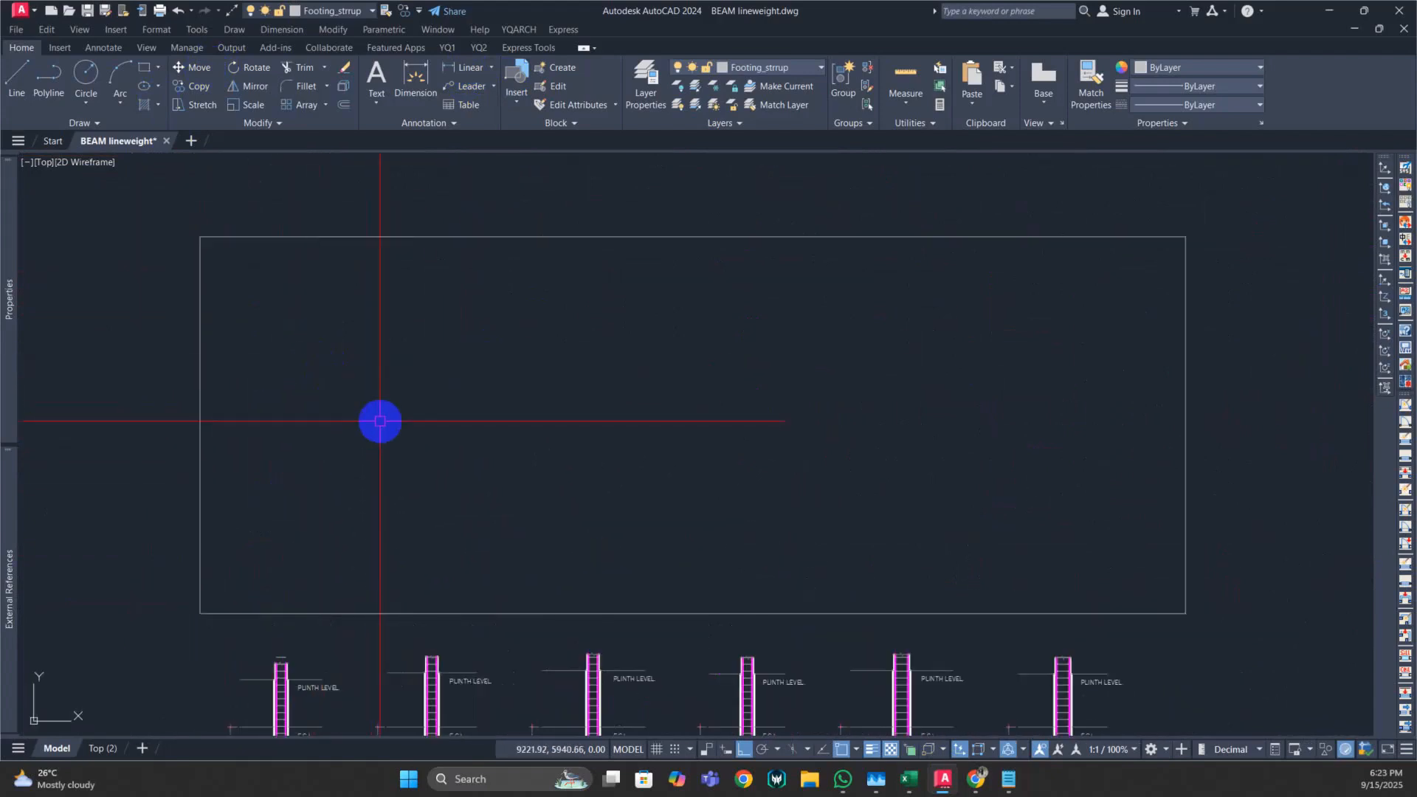
- Switch to the Excel footing sheet and set footing F1's x and y to 84.0 and both column dimensions to 15
{"action": "left_click", "coordinate": [909, 779]}
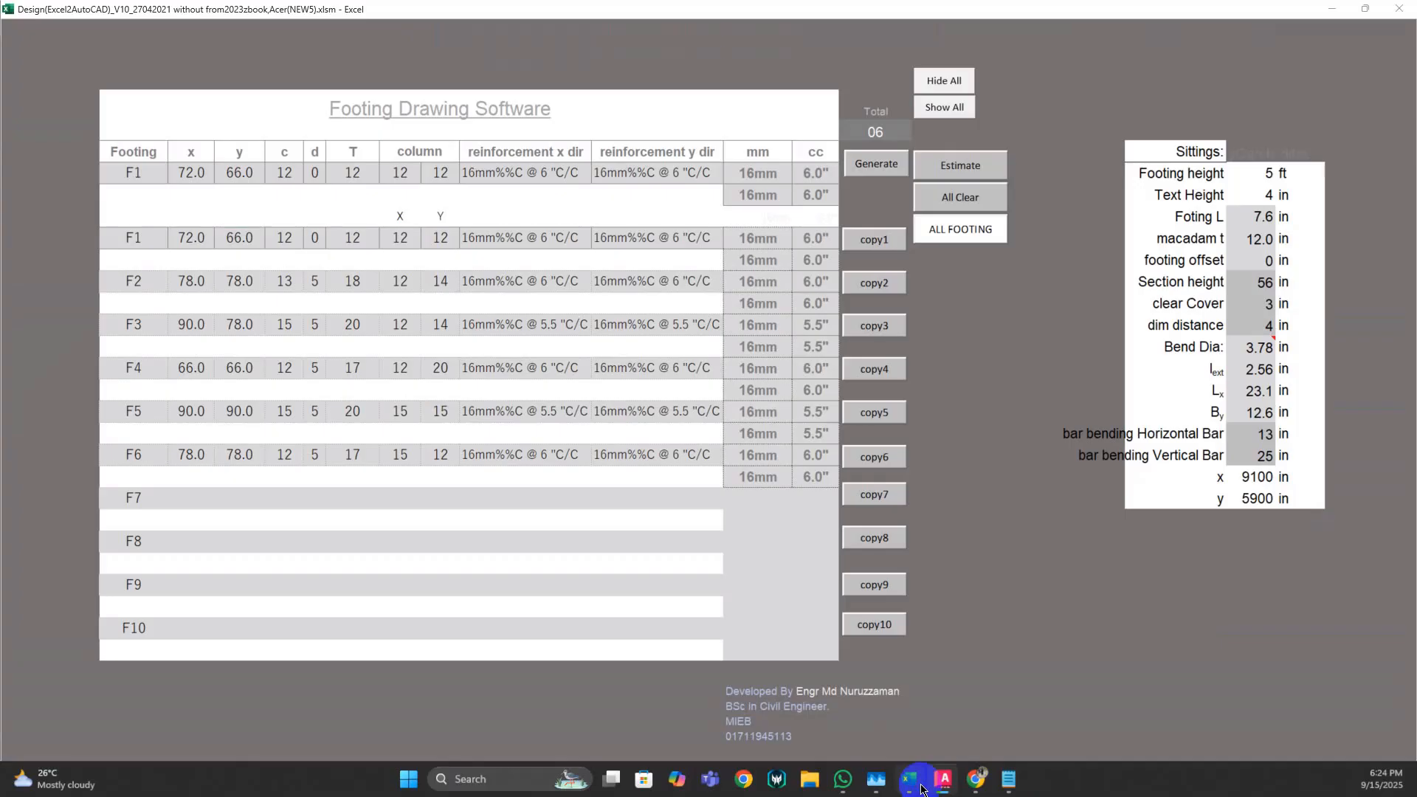
{"action": "left_click", "coordinate": [198, 245]}
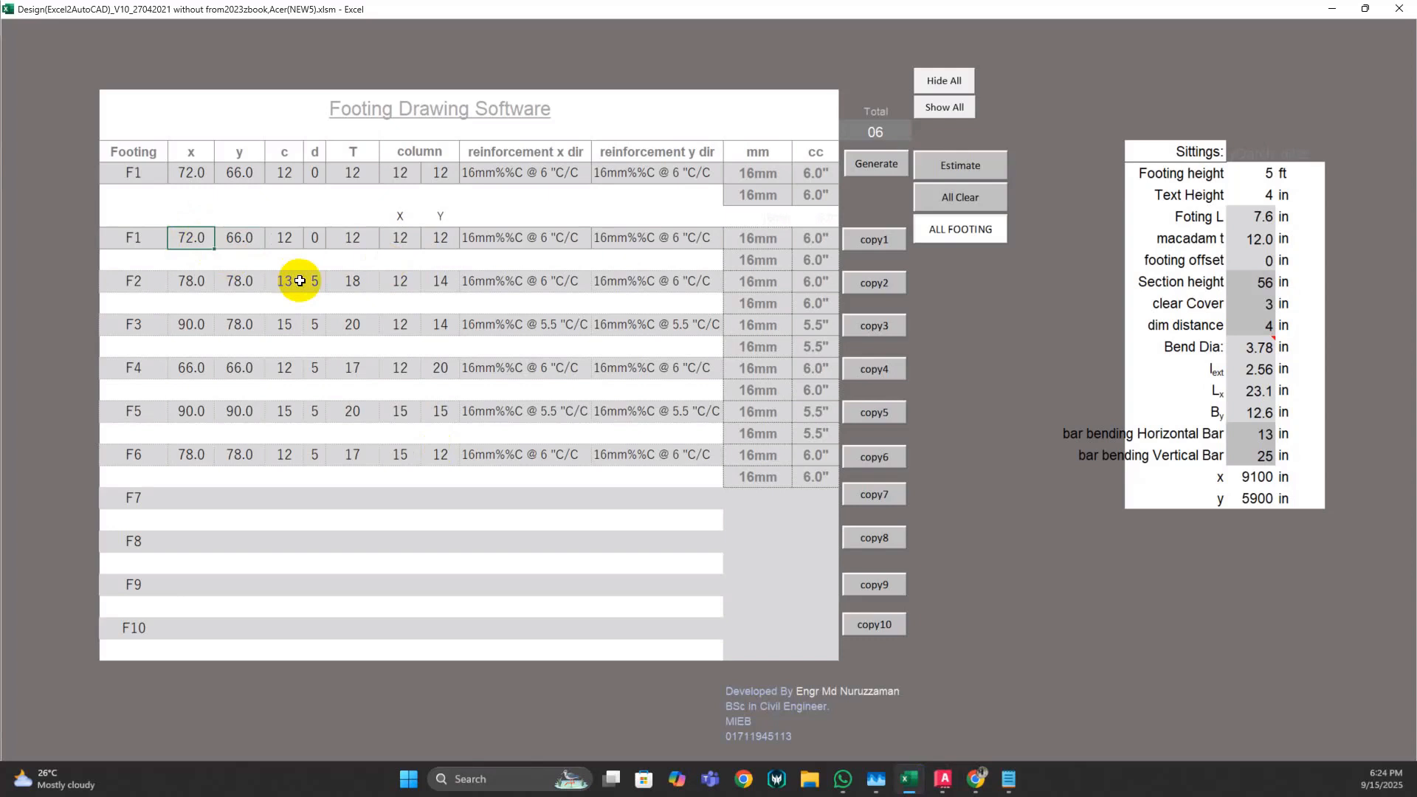
{"action": "left_click", "coordinate": [243, 246]}
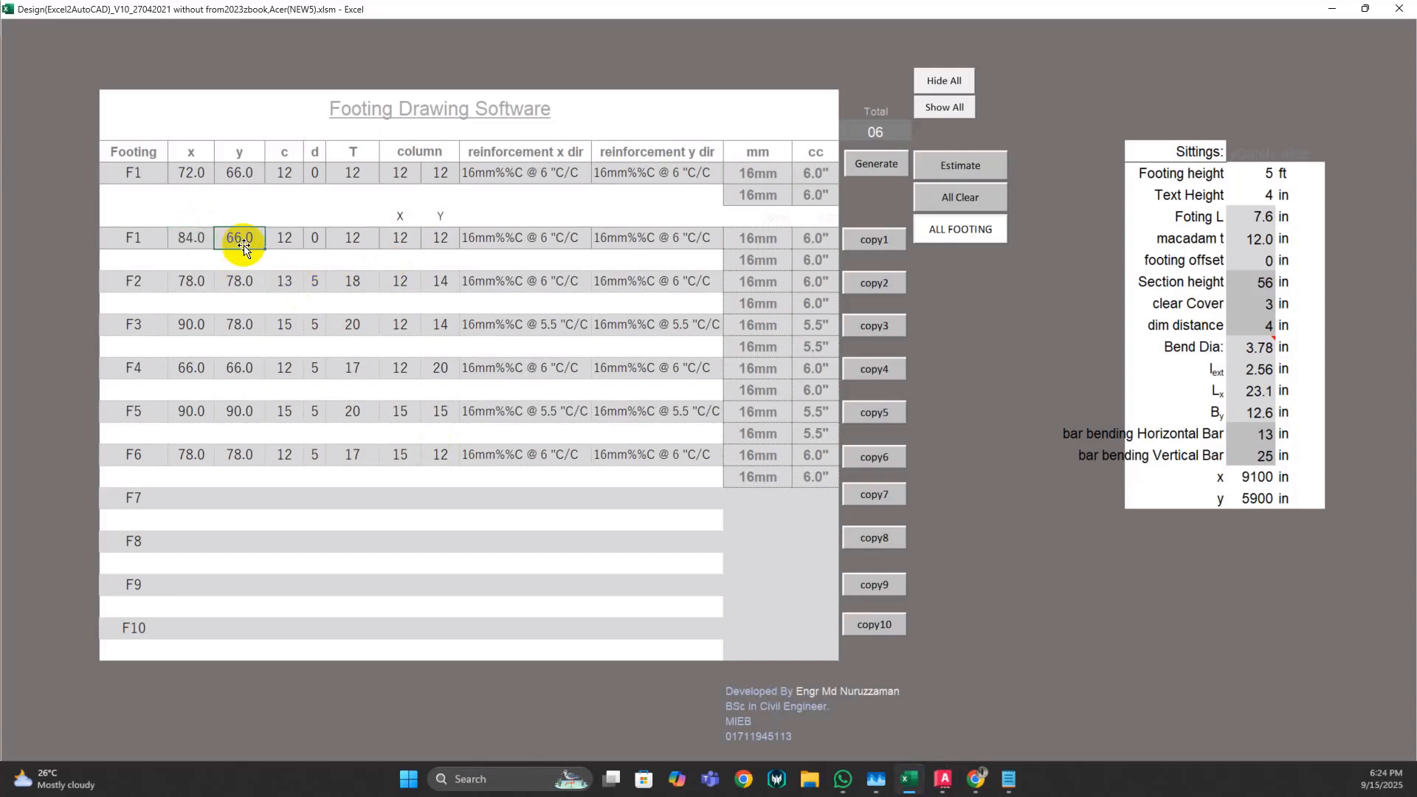
{"action": "left_click", "coordinate": [294, 277]}
{"action": "left_click", "coordinate": [289, 234]}
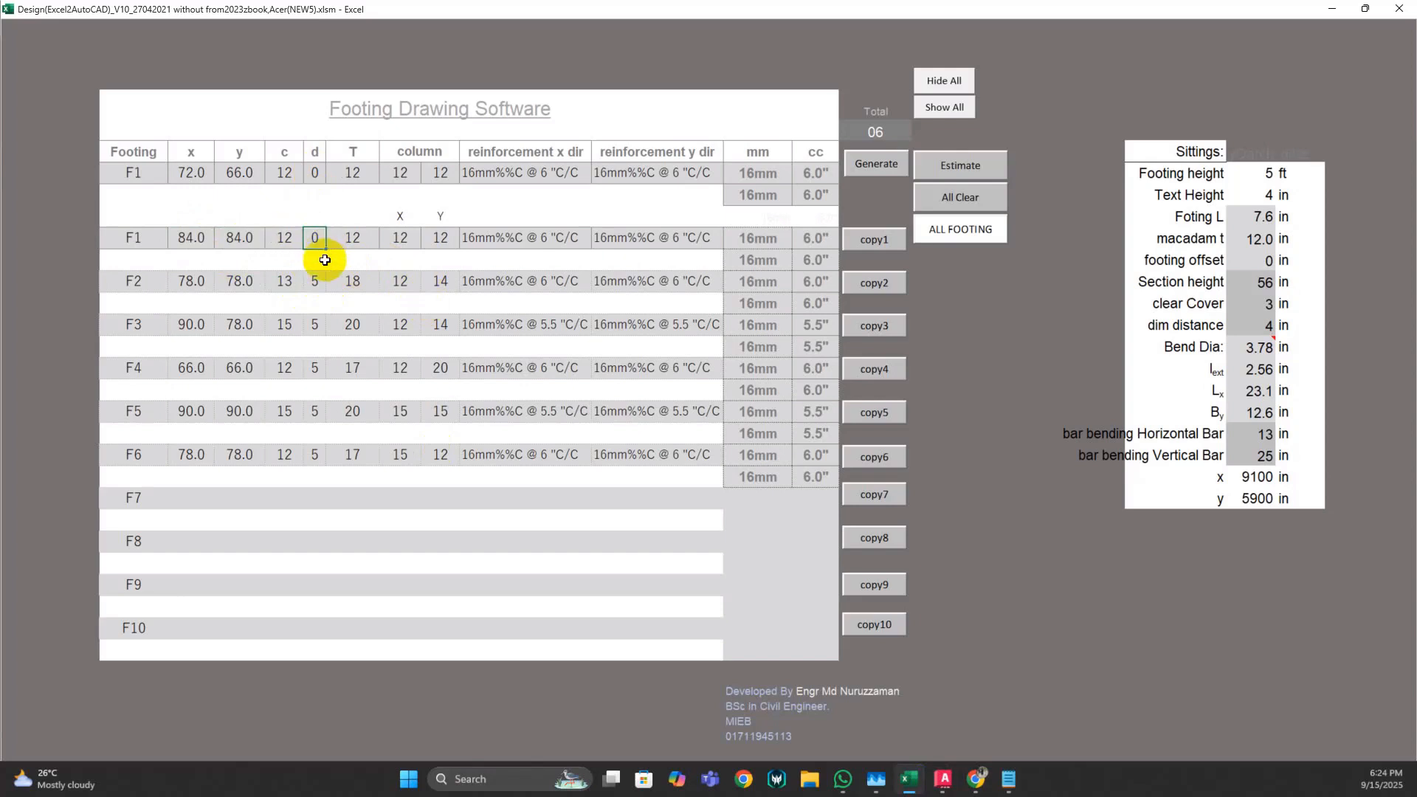
{"action": "key", "text": "Left"}
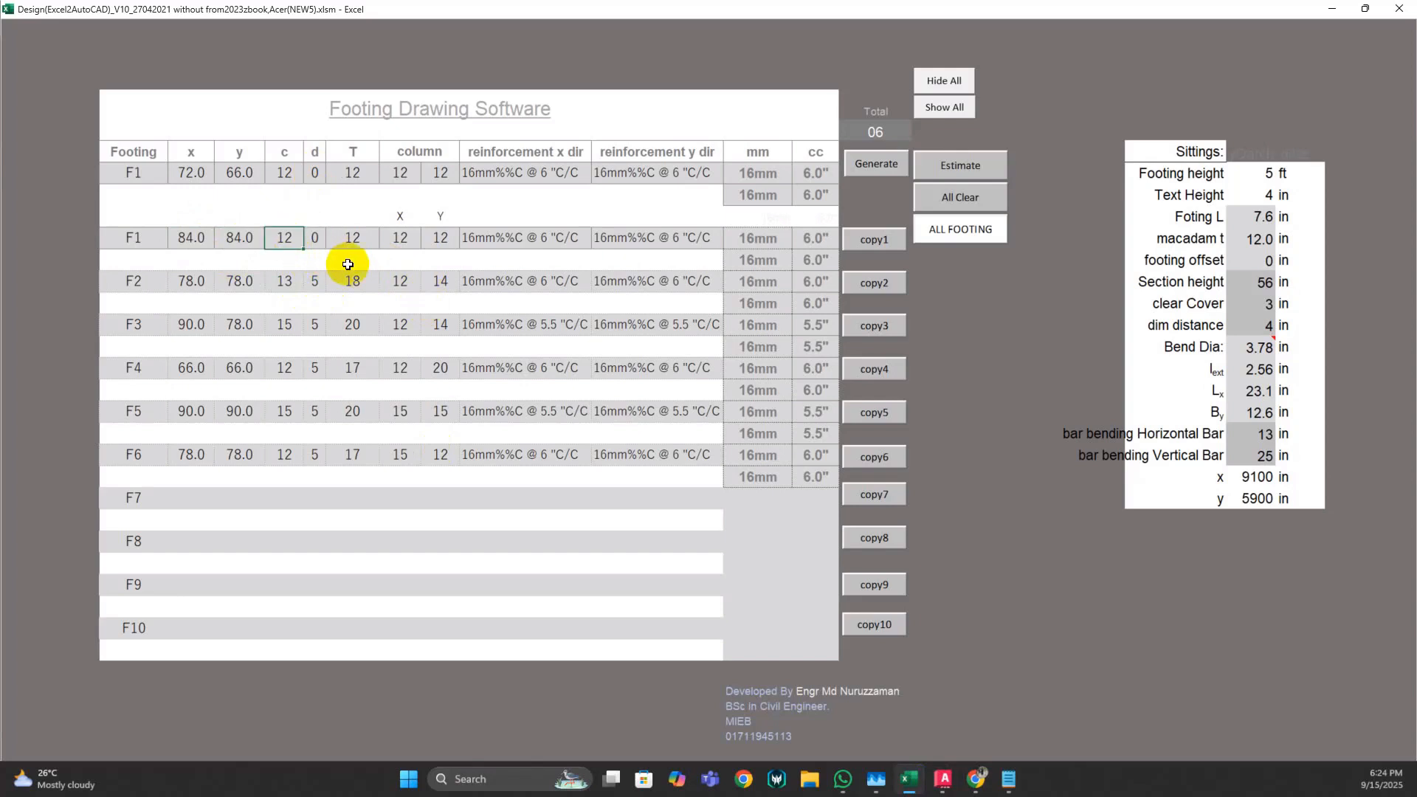
{"action": "left_click", "coordinate": [354, 239]}
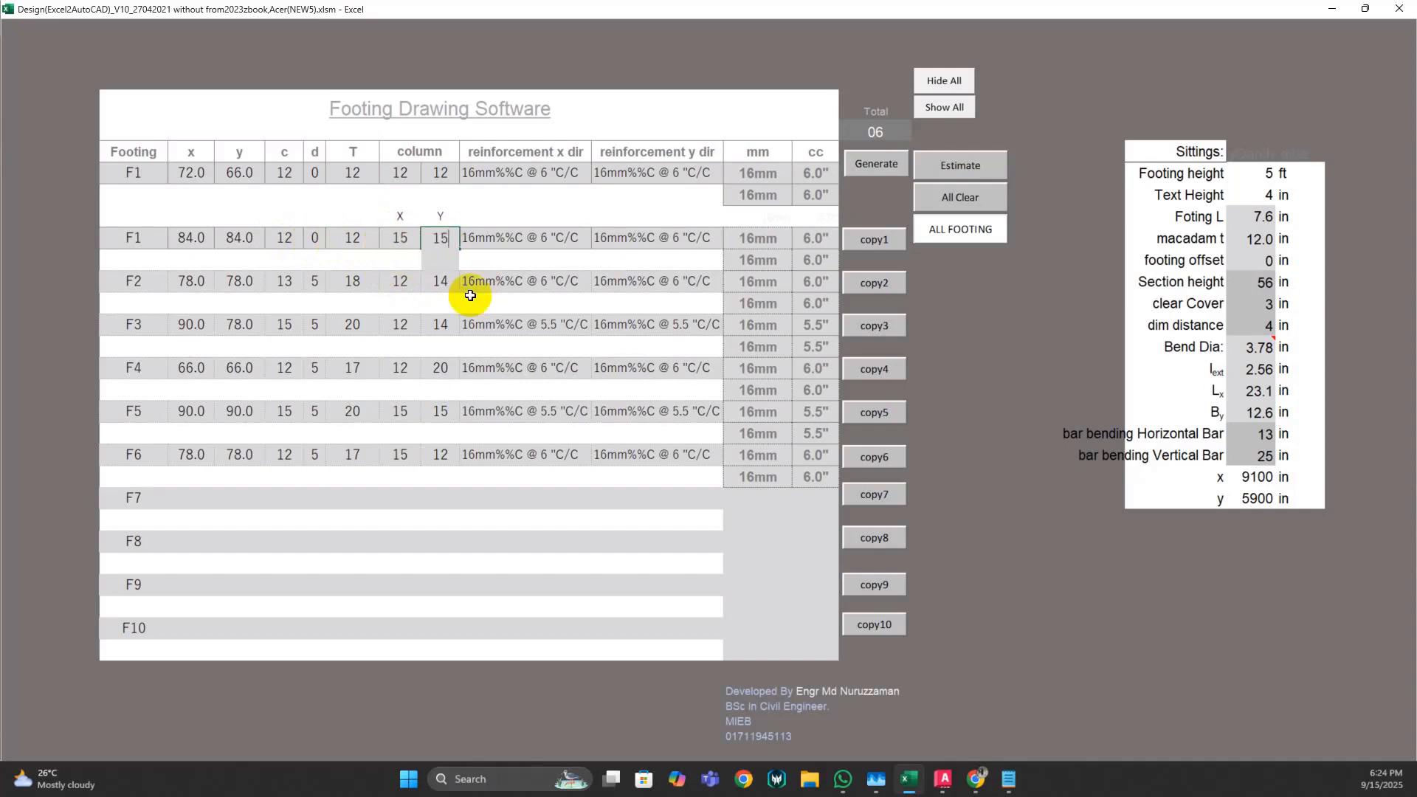
{"action": "left_click", "coordinate": [539, 243]}
- Try a bar spacing of 5.0" in both directions for footing F1, and restore it to 6.0"
{"action": "left_click", "coordinate": [809, 266]}
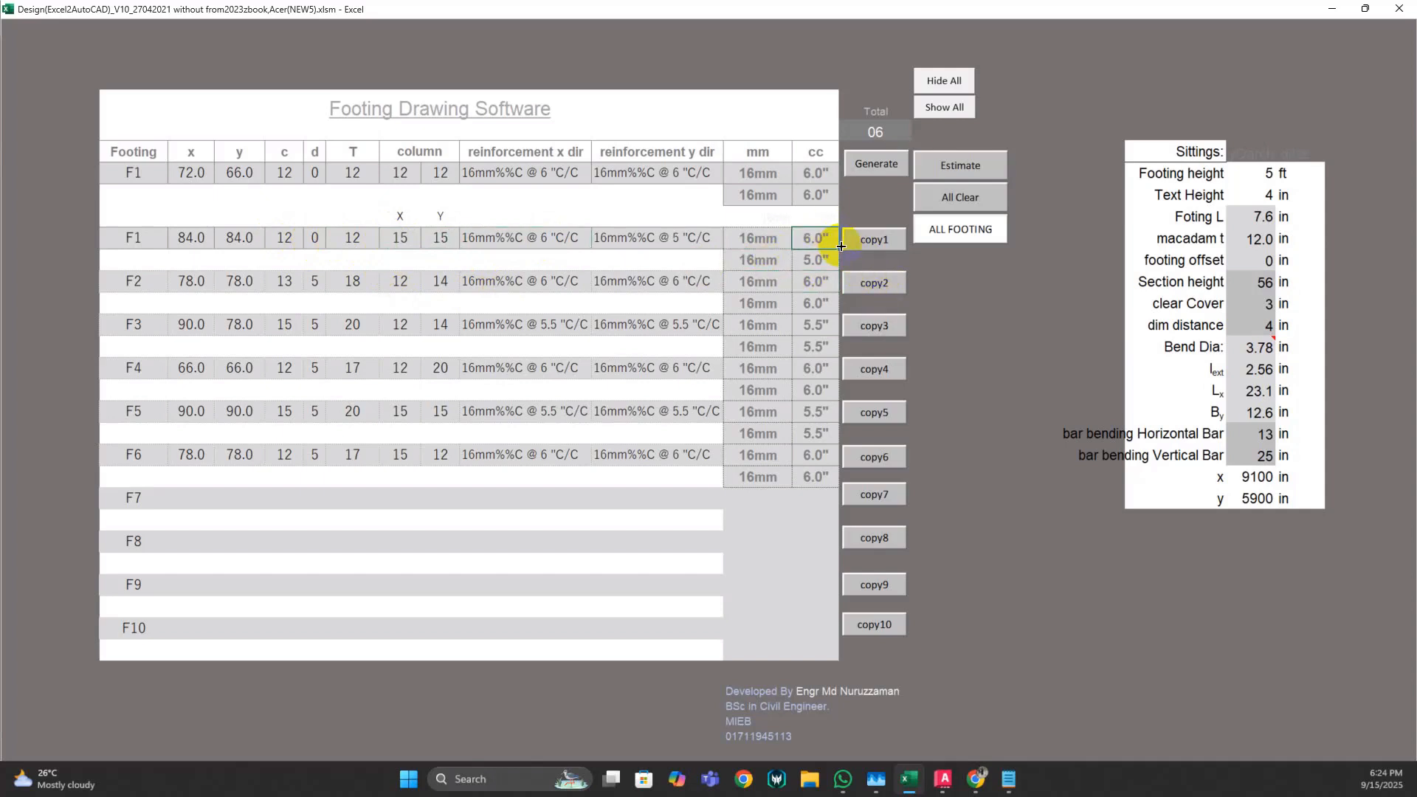
{"action": "left_click", "coordinate": [580, 236]}
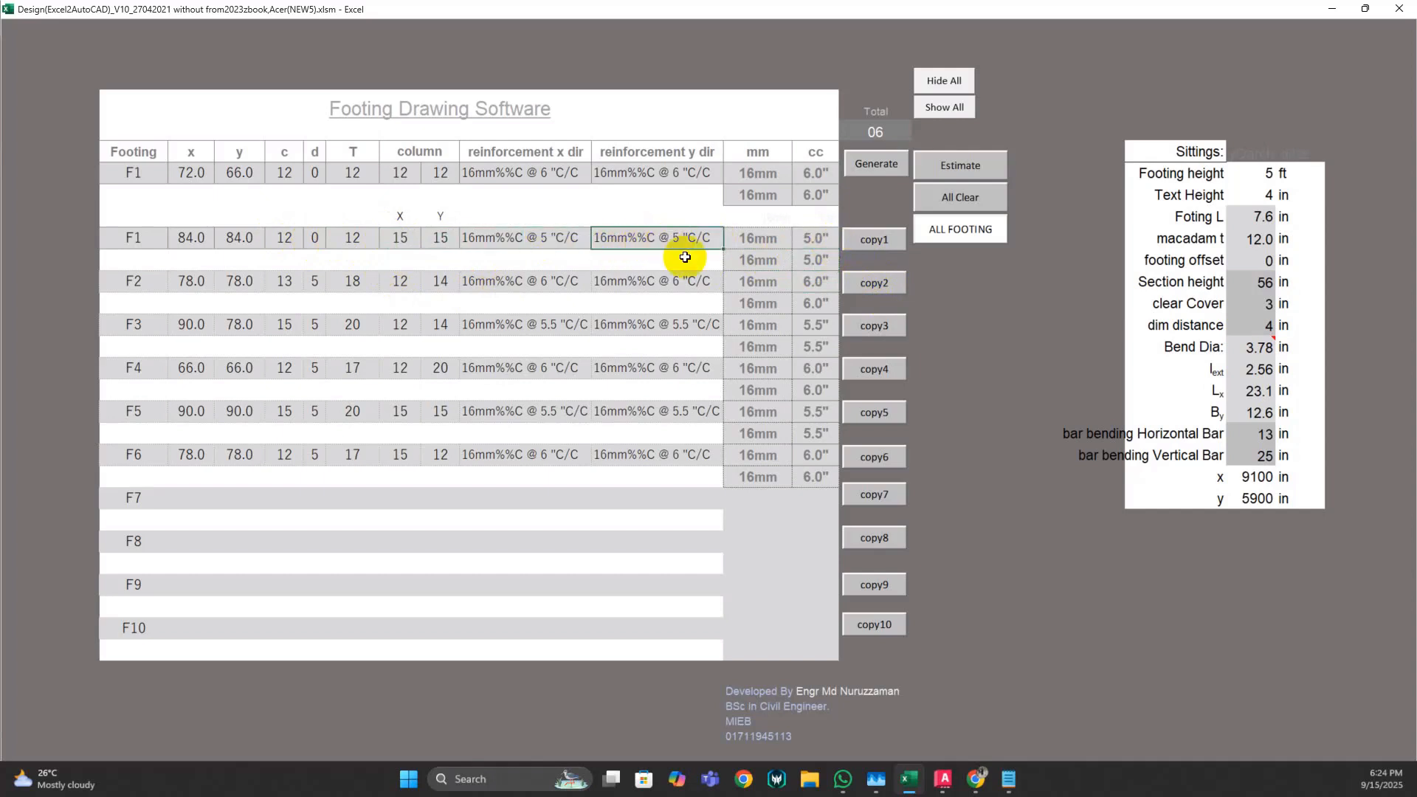
{"action": "left_click", "coordinate": [816, 240]}
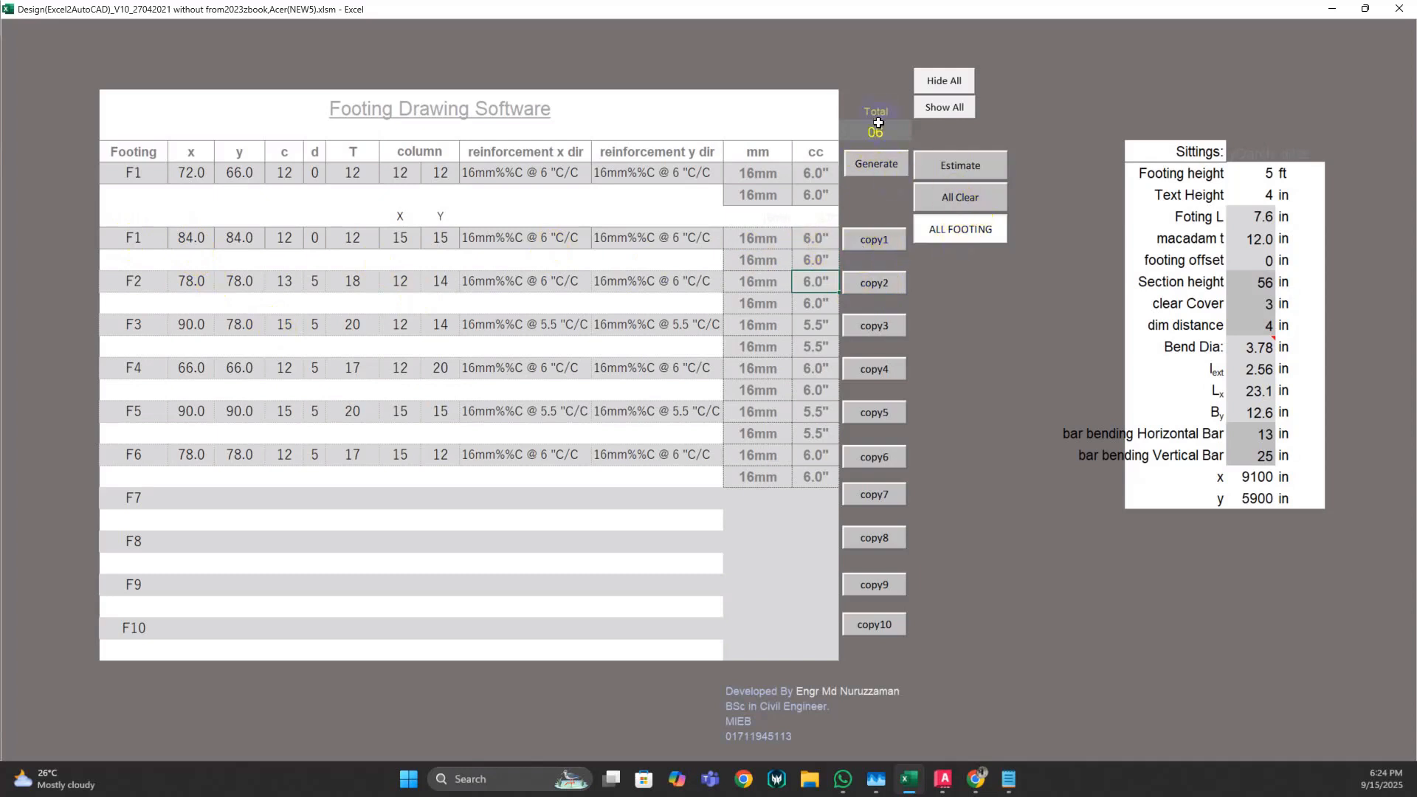
- Generate footing F1 from its updated row and paste the resulting commands into AutoCAD's command window to draw it
{"action": "left_click", "coordinate": [889, 242]}
{"action": "left_click", "coordinate": [892, 177]}
{"action": "left_click", "coordinate": [944, 779]}
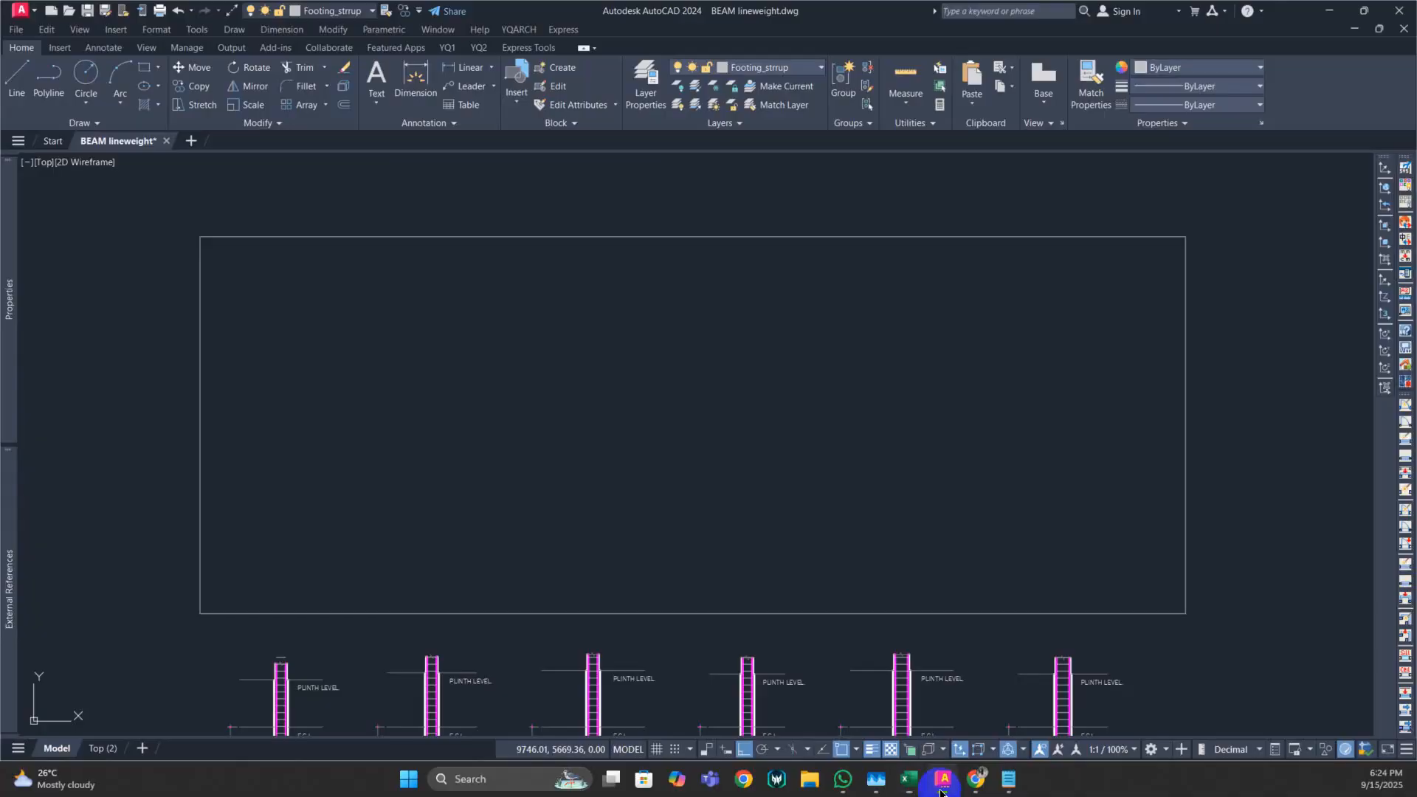
{"action": "key", "text": "F2"}
{"action": "right_click", "coordinate": [331, 595]}
{"action": "left_click", "coordinate": [375, 671]}
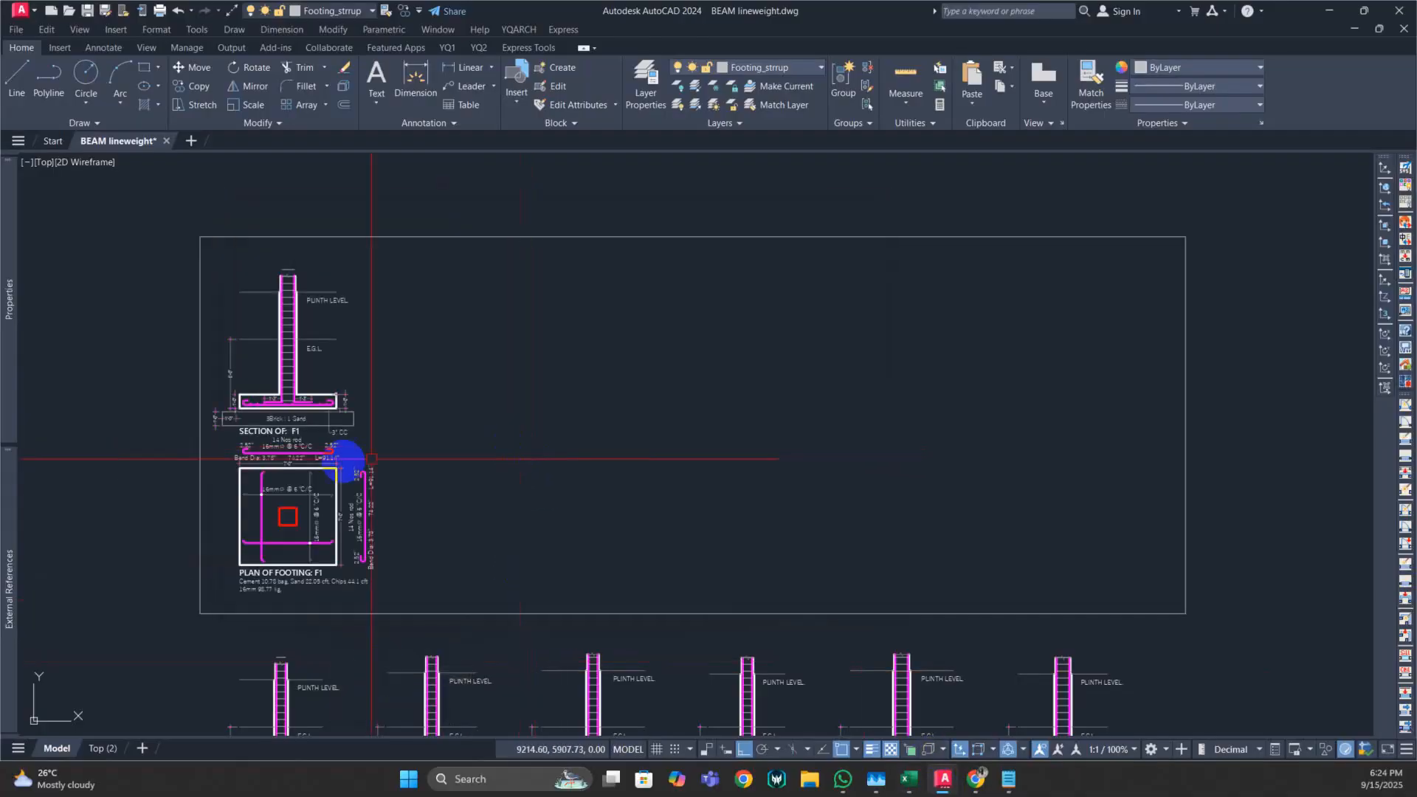
- Examine the new F1 plan and section, including its dimensions, rebar labels and brick-sand base layer
{"action": "scroll", "coordinate": [343, 459], "scroll_direction": "up", "scroll_amount": 6}
{"action": "left_click_drag", "start_coordinate": [370, 452], "coordinate": [371, 361]}
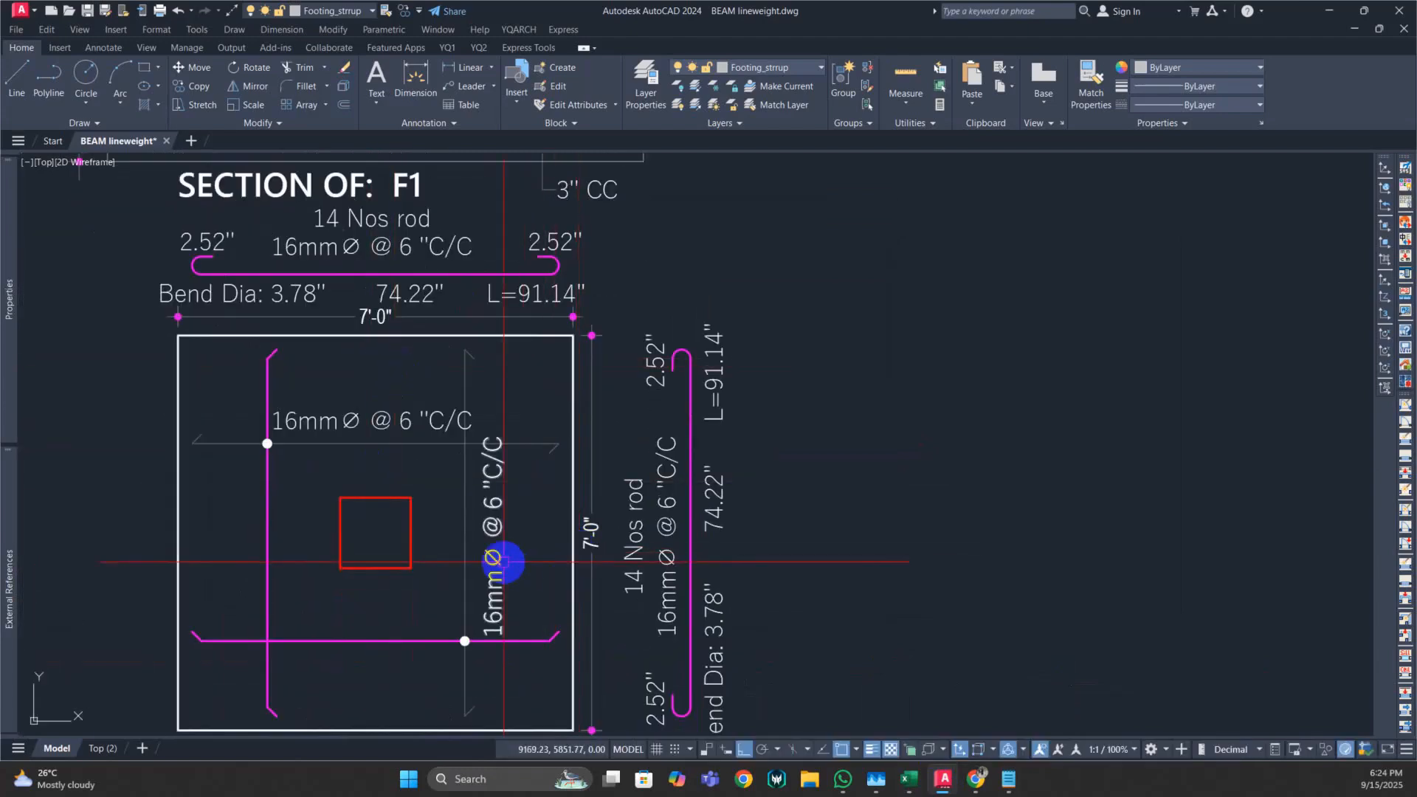
{"action": "left_click_drag", "start_coordinate": [411, 339], "coordinate": [474, 585]}
{"action": "mouse_move", "coordinate": [439, 502]}
{"action": "left_mouse_down"}
{"action": "mouse_move", "coordinate": [427, 542]}
{"action": "mouse_move", "coordinate": [411, 538]}
{"action": "left_mouse_up"}
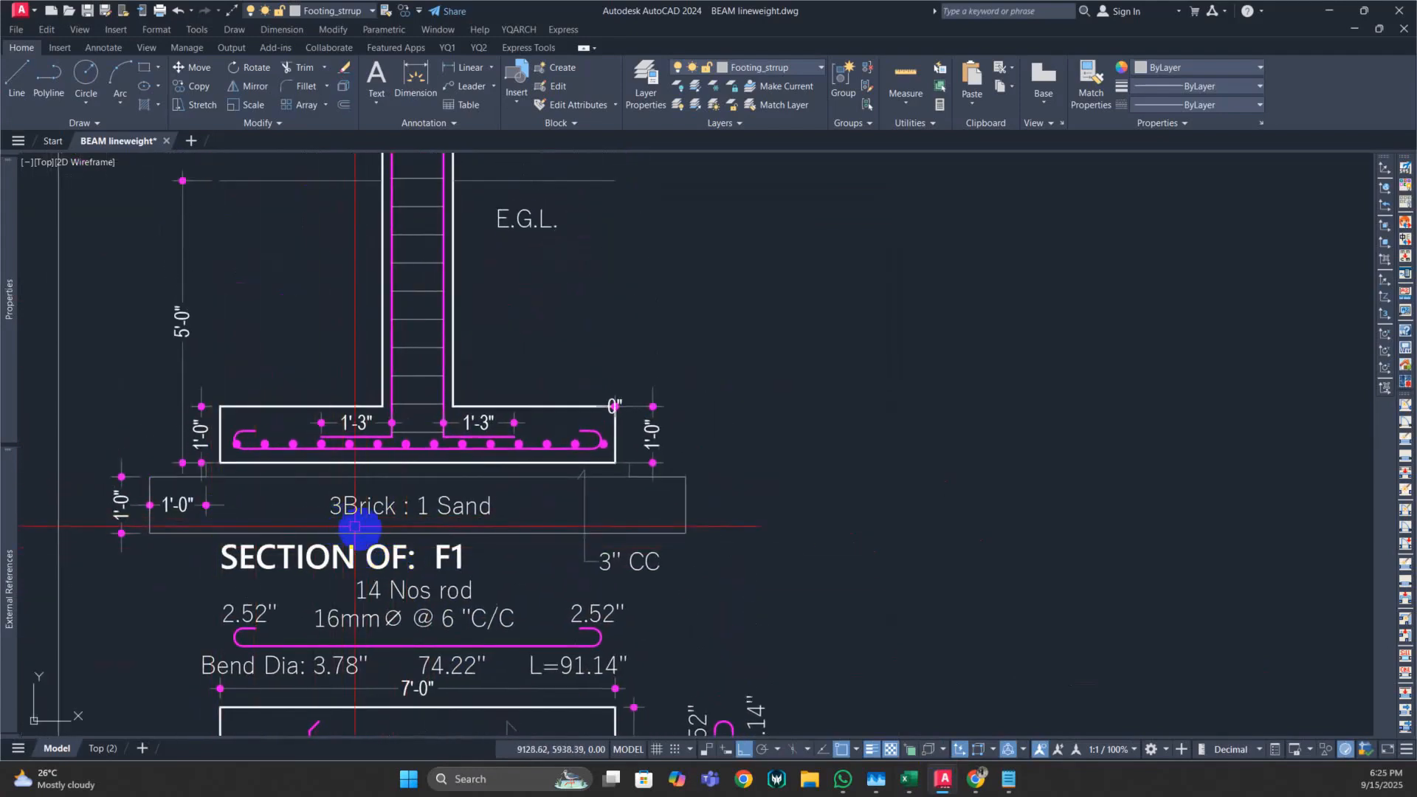
- Switch to the Excel footing sheet, set macadam t to 0.0 in and generate footing F2 from its row
{"action": "left_click", "coordinate": [909, 782]}
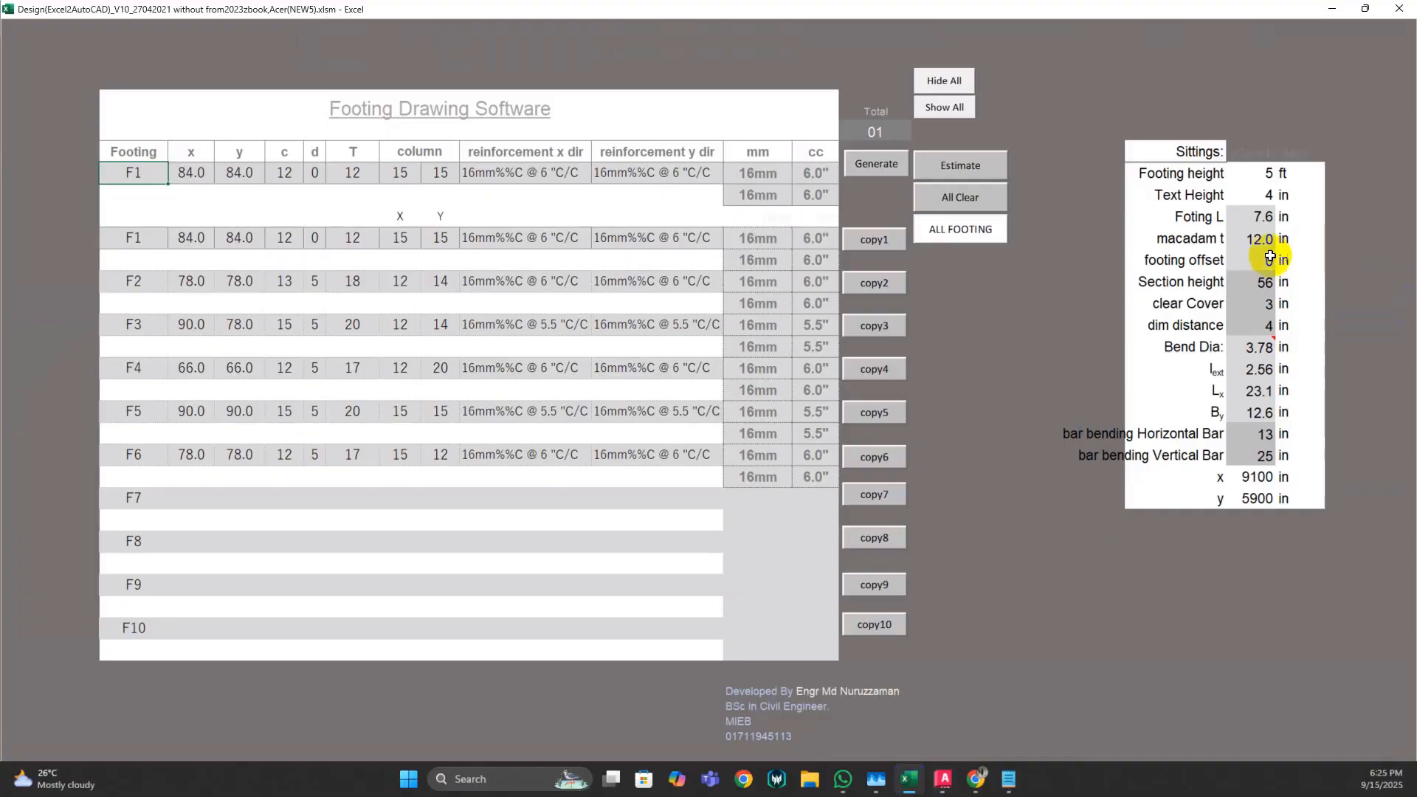
{"action": "left_click", "coordinate": [1266, 248]}
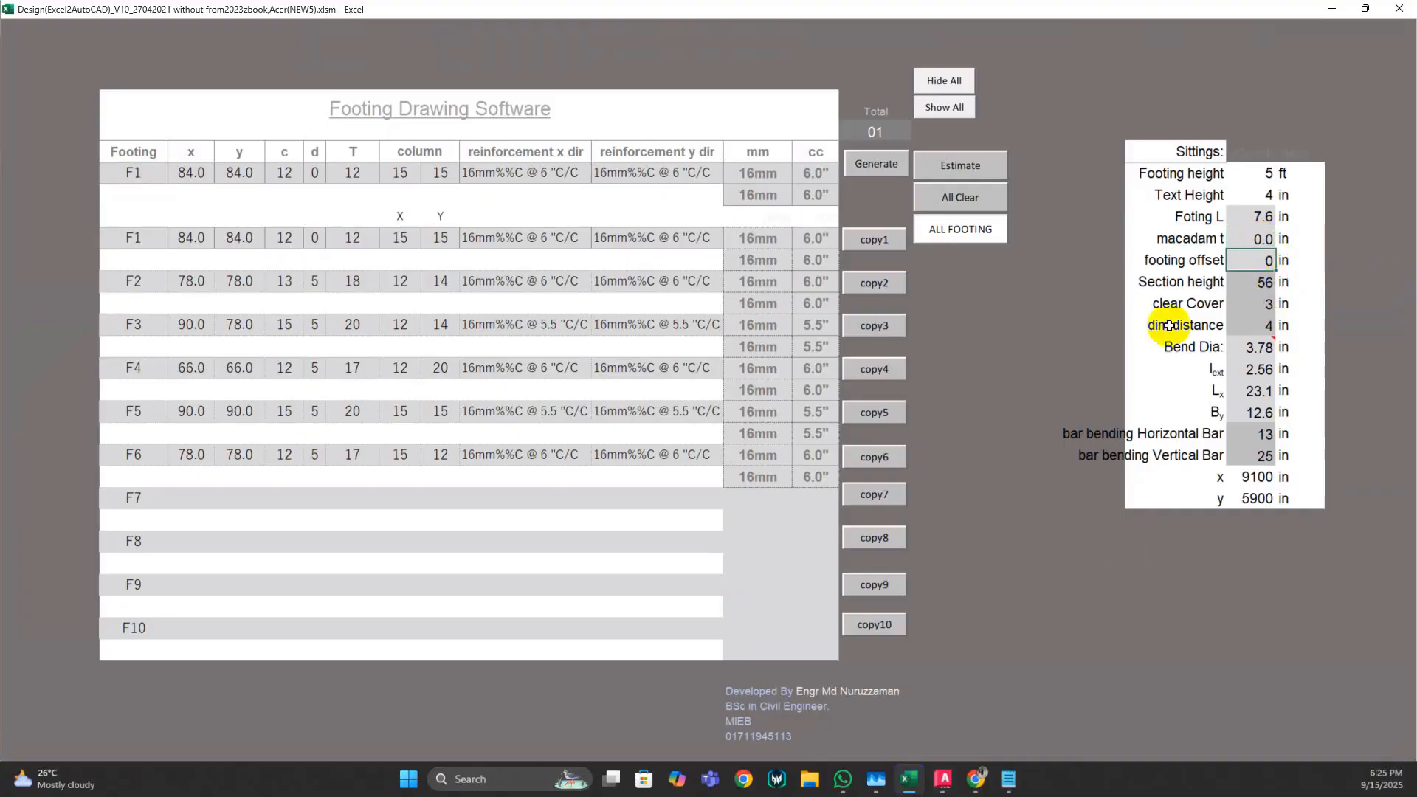
{"action": "left_click", "coordinate": [871, 284]}
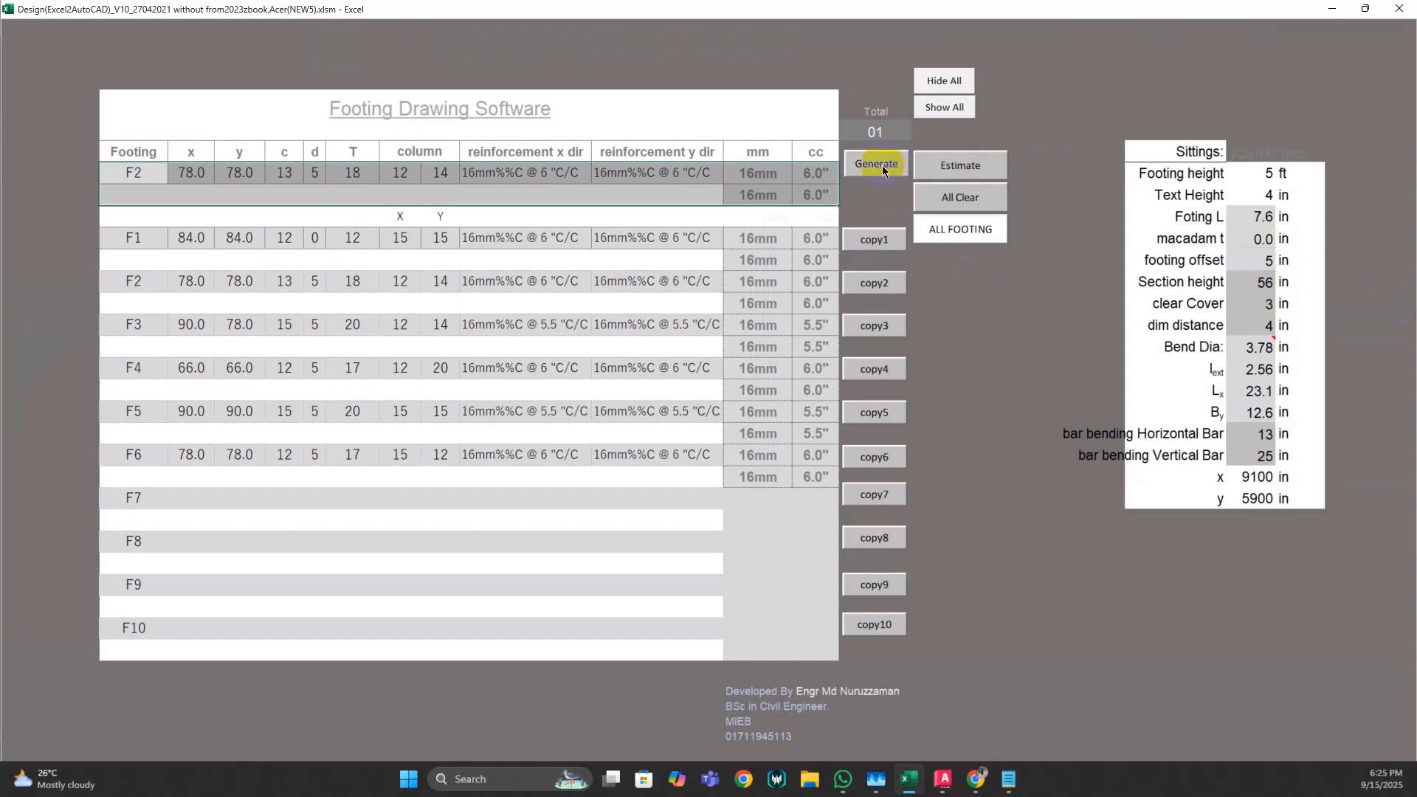
{"action": "left_click", "coordinate": [883, 165]}
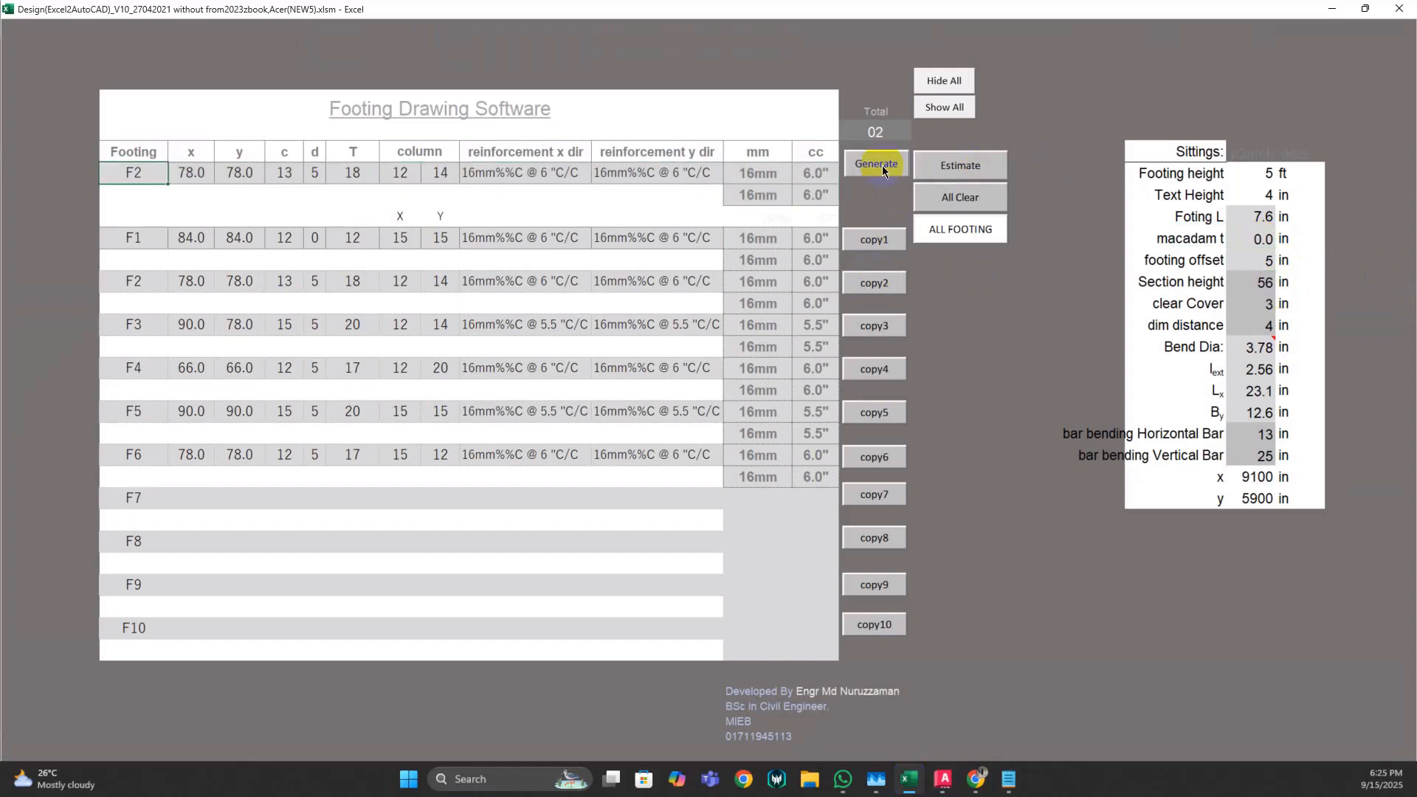
- Switch to AutoCAD and paste the generated commands into the command window to draw footing F2 beside F1
{"action": "left_click", "coordinate": [938, 784]}
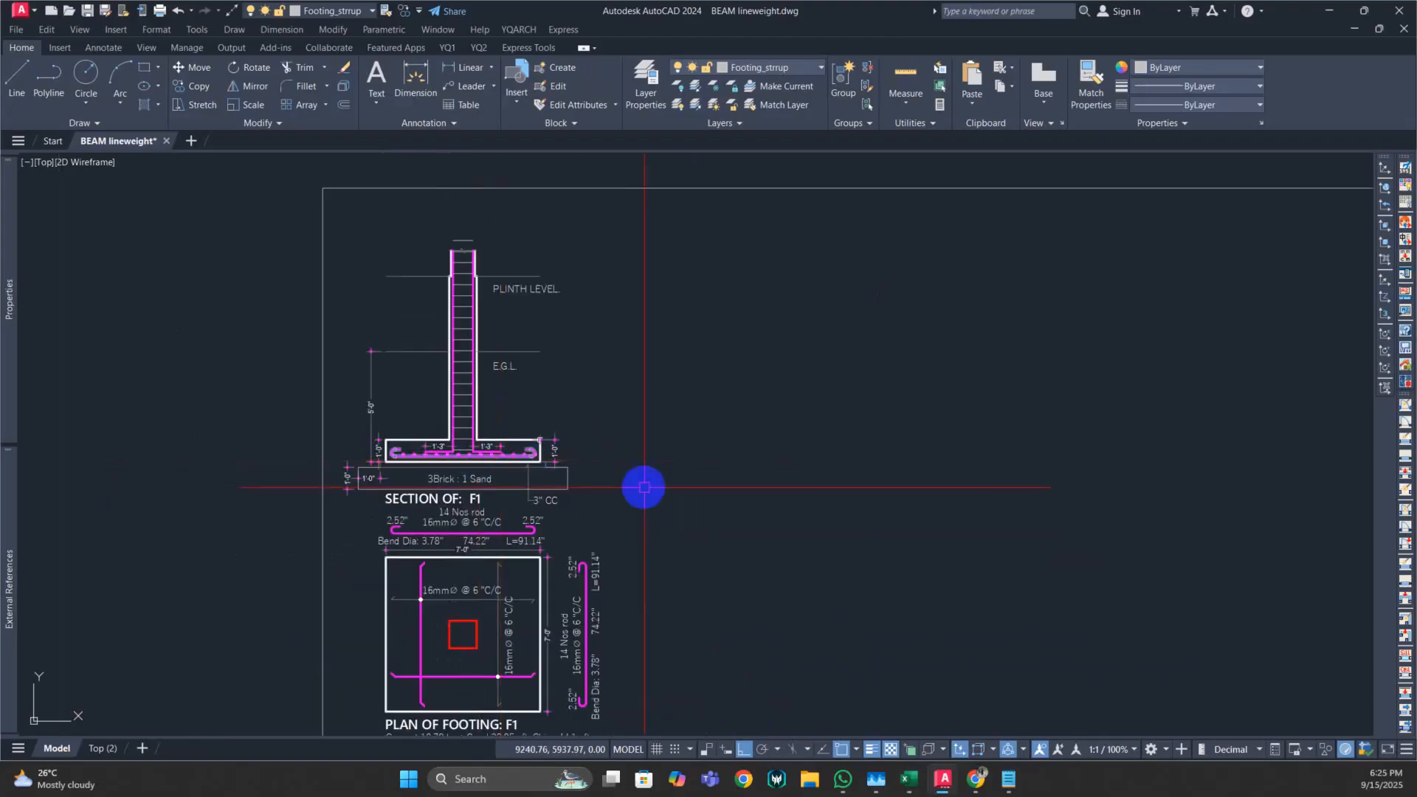
{"action": "left_click_drag", "start_coordinate": [645, 487], "coordinate": [443, 402]}
{"action": "key", "text": "F2"}
{"action": "right_click", "coordinate": [426, 593]}
{"action": "left_click", "coordinate": [462, 669]}
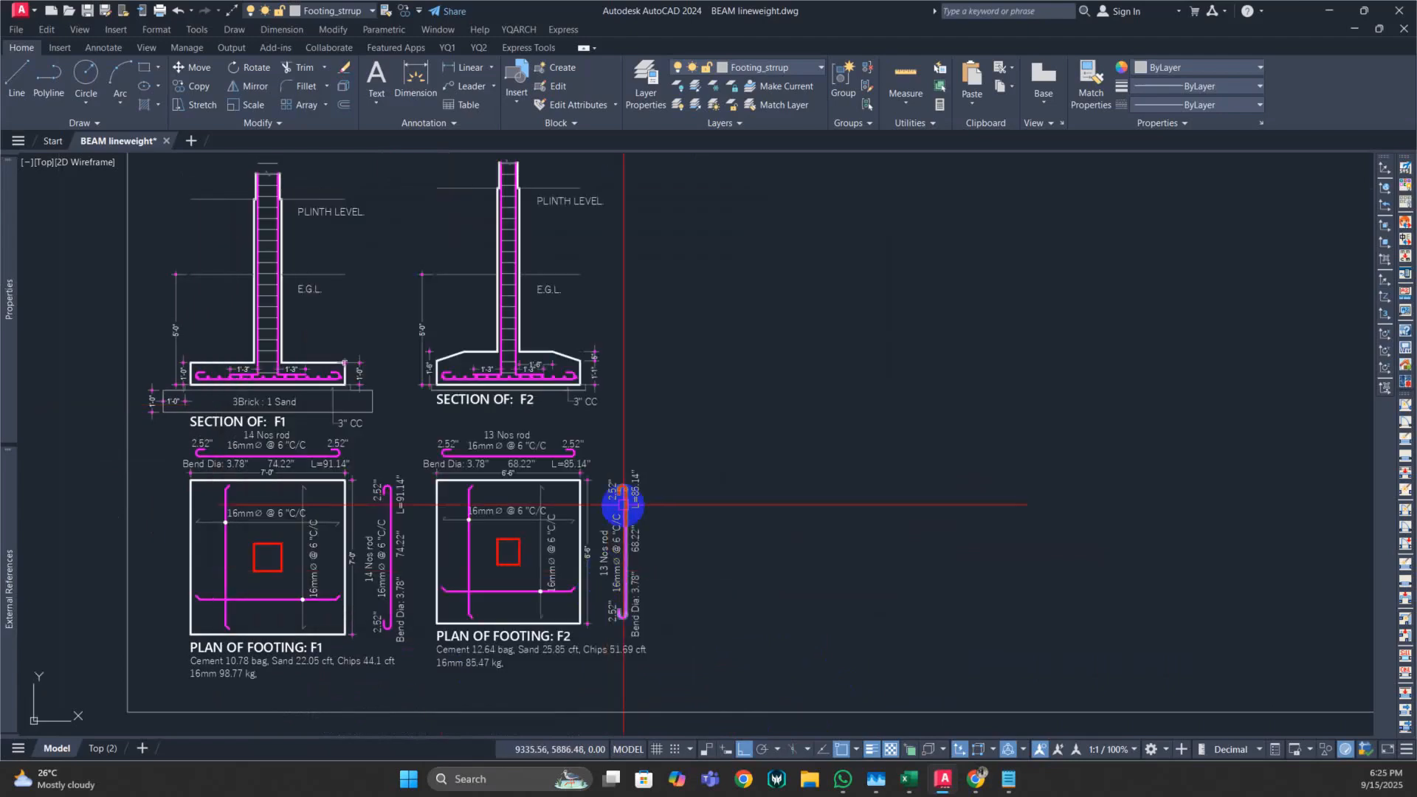
- Compare the base layers beneath the F1 and F2 footing sections and examine F2's section dimensions
{"action": "scroll", "coordinate": [468, 396], "scroll_direction": "up", "scroll_amount": 2}
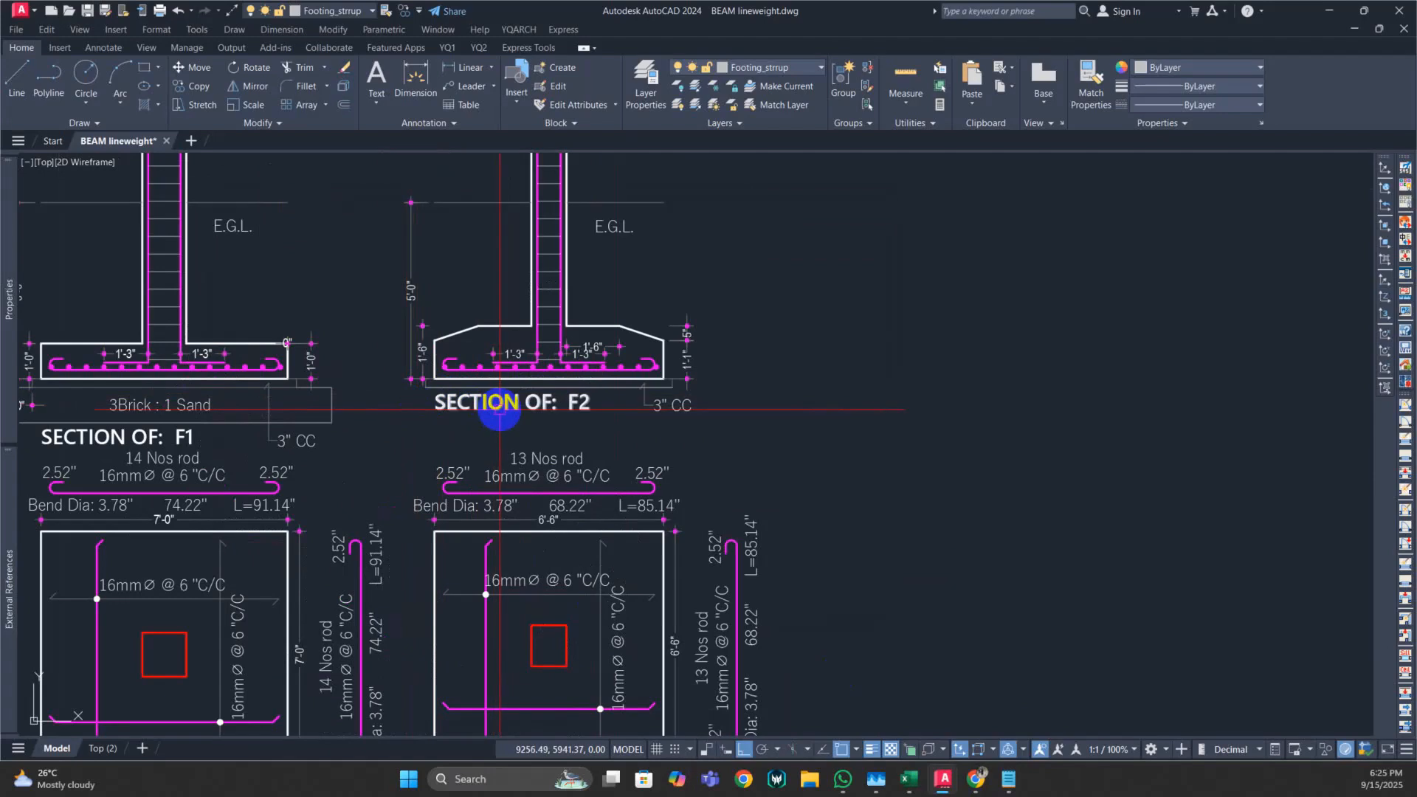
{"action": "scroll", "coordinate": [632, 465], "scroll_direction": "down", "scroll_amount": 1}
{"action": "scroll", "coordinate": [373, 481], "scroll_direction": "up", "scroll_amount": 1}
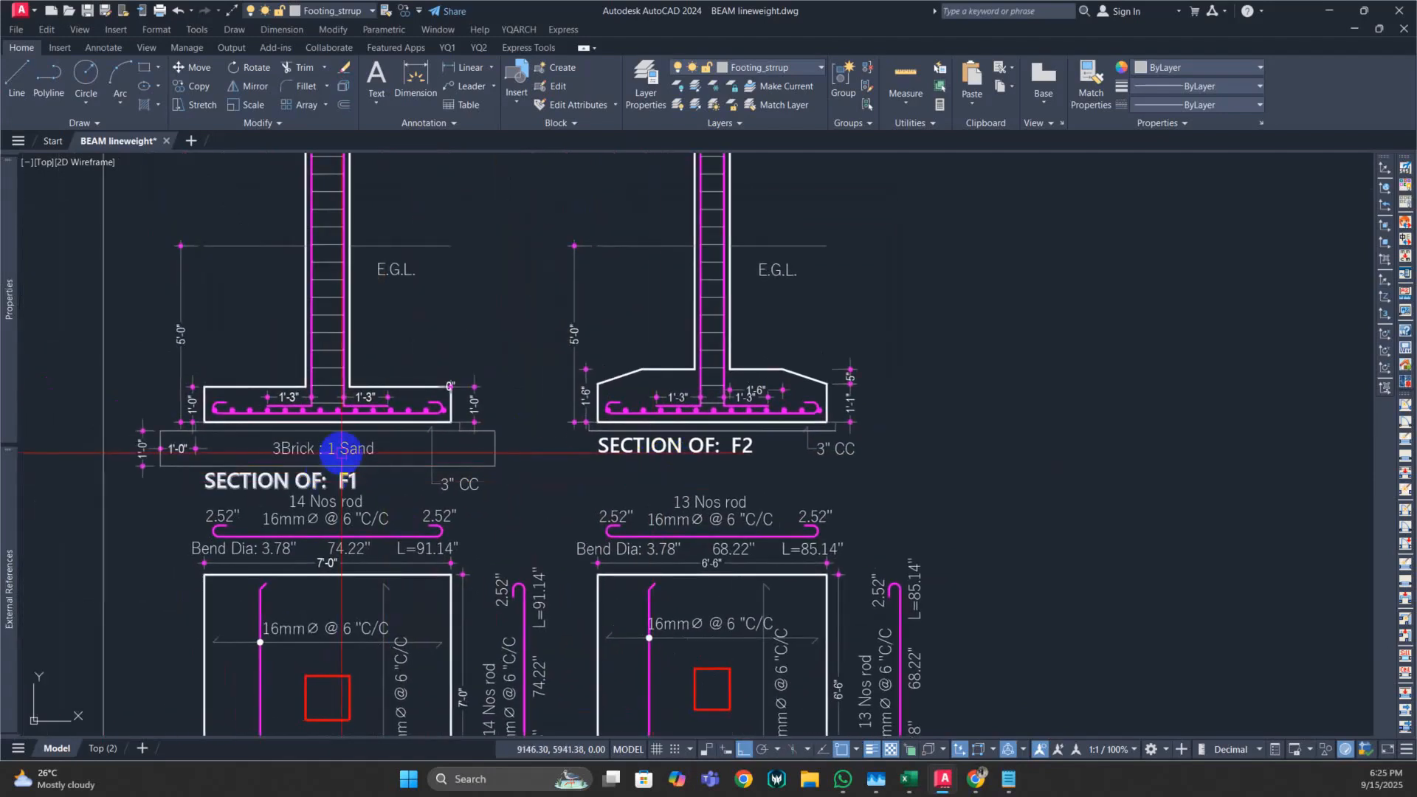
{"action": "scroll", "coordinate": [733, 451], "scroll_direction": "up", "scroll_amount": 2}
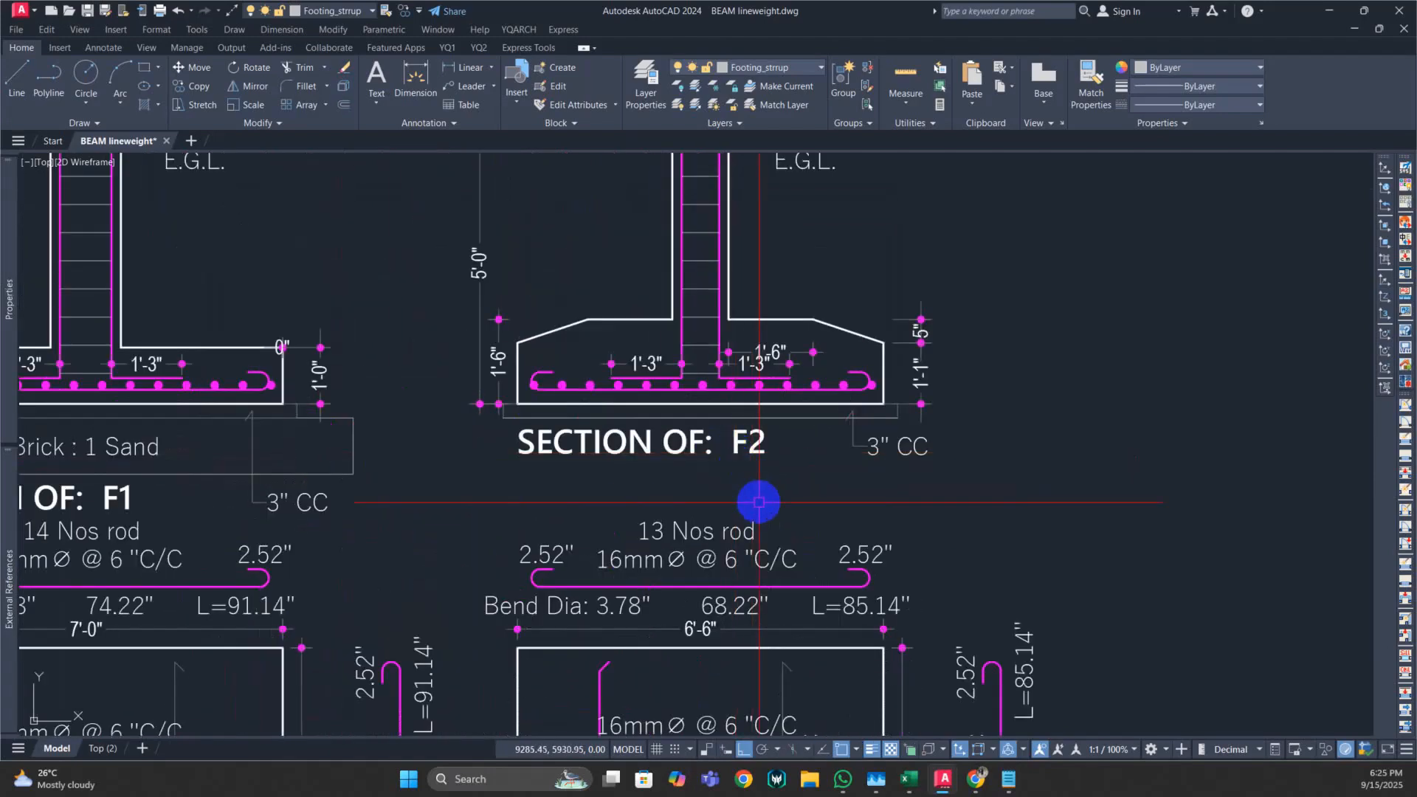
{"action": "mouse_move", "coordinate": [747, 474]}
{"action": "left_mouse_down"}
{"action": "mouse_move", "coordinate": [724, 512]}
{"action": "mouse_move", "coordinate": [791, 485]}
{"action": "left_mouse_up"}
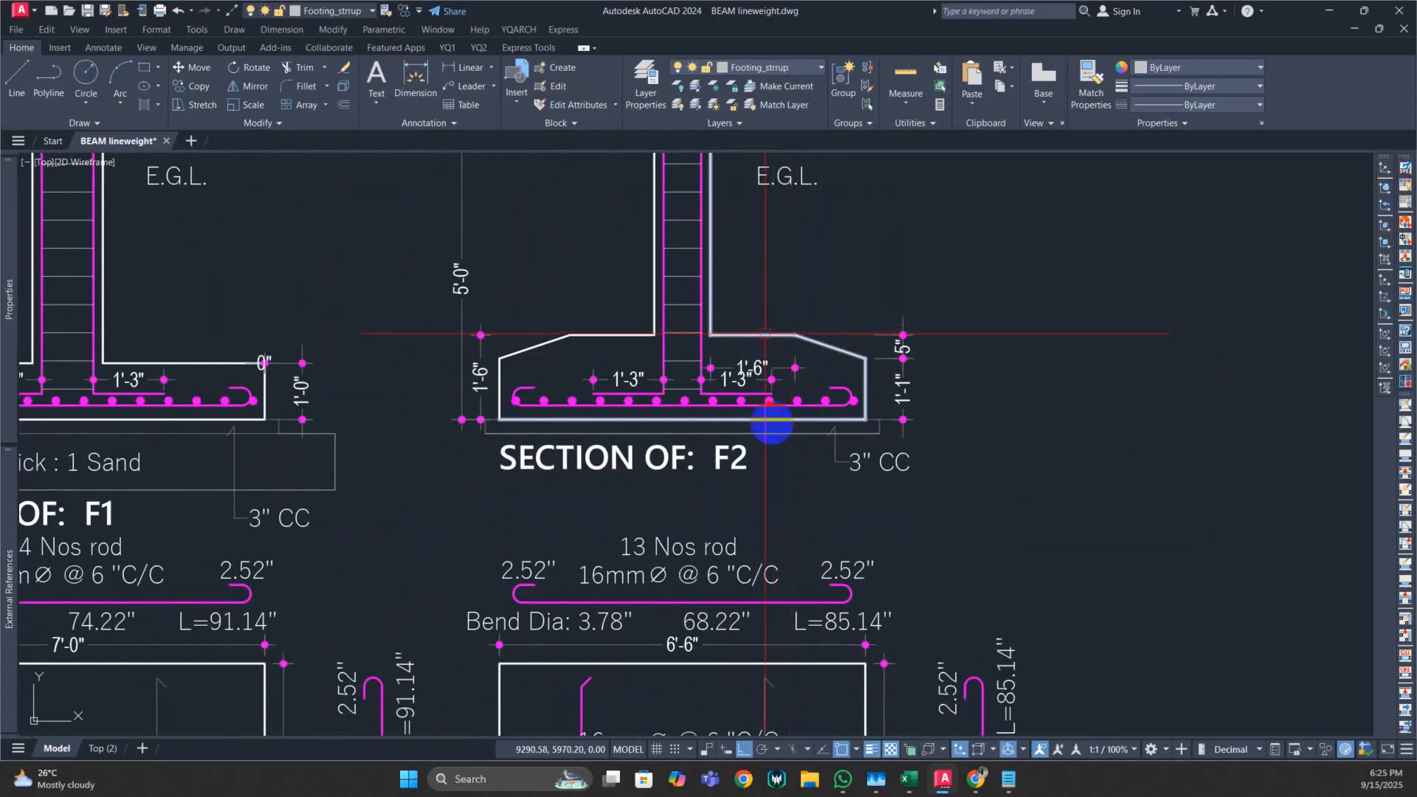
- Switch to the Excel footing sheet, load footing F1's row into the input row and generate its commands
{"action": "left_click", "coordinate": [908, 779]}
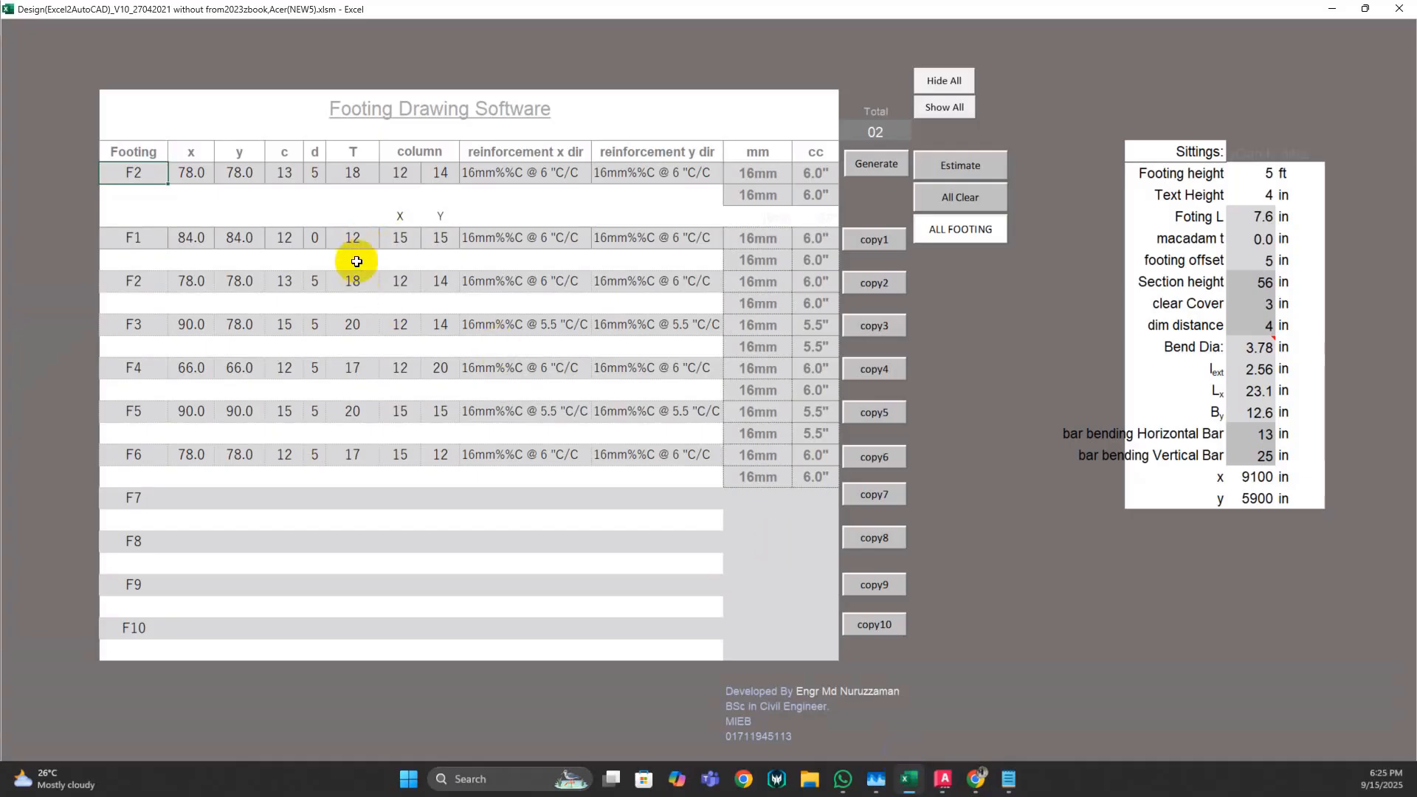
{"action": "left_click", "coordinate": [315, 278]}
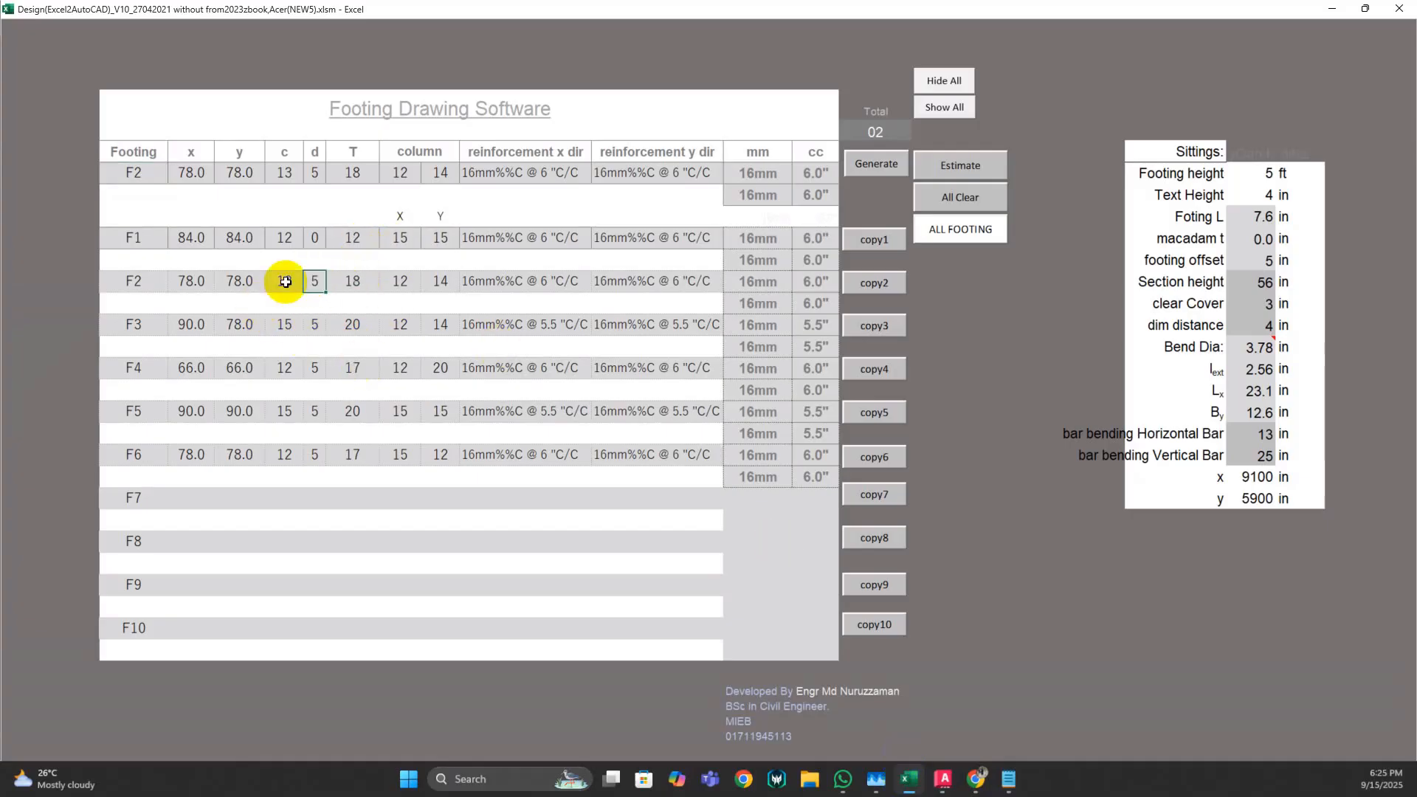
{"action": "left_click", "coordinate": [245, 280]}
{"action": "left_click", "coordinate": [434, 280]}
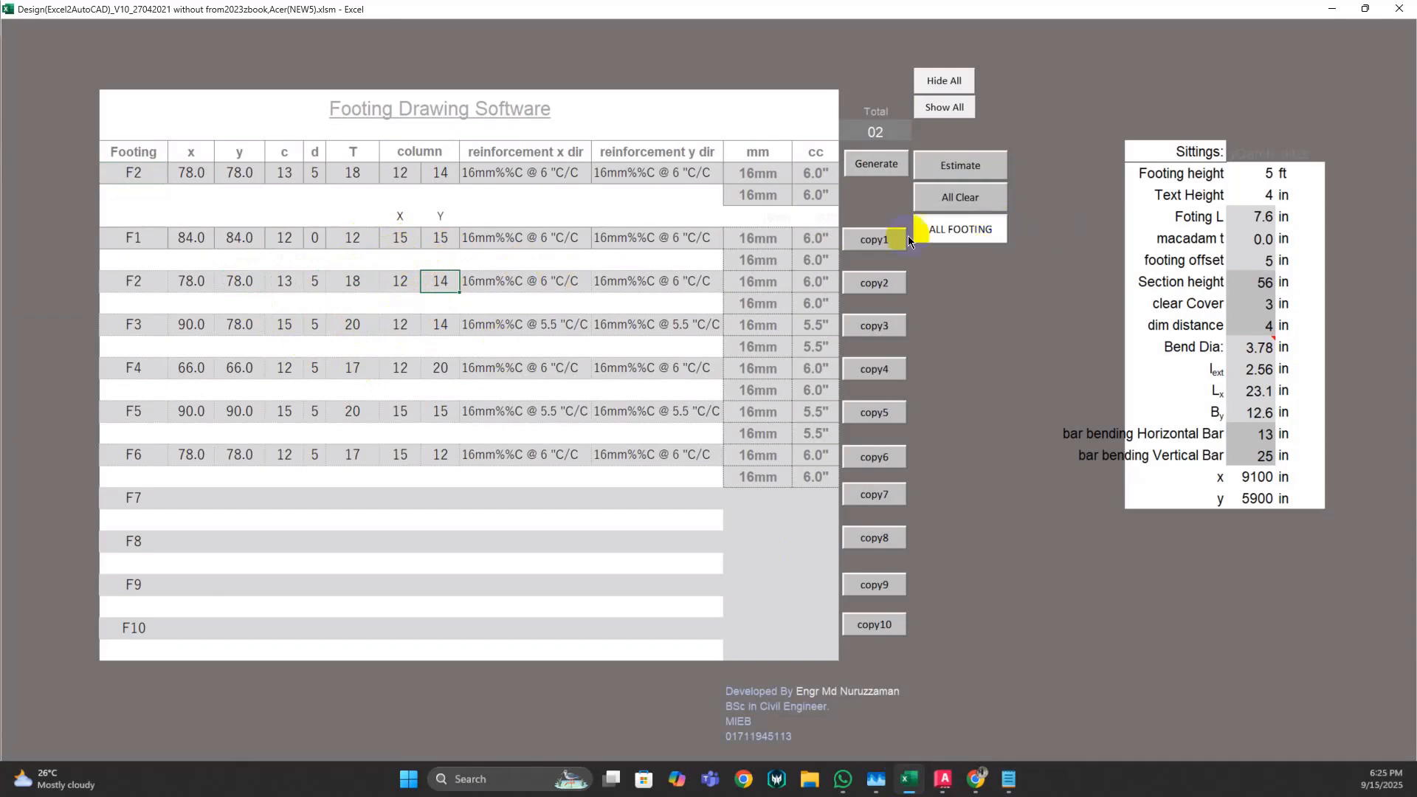
{"action": "left_click", "coordinate": [858, 238]}
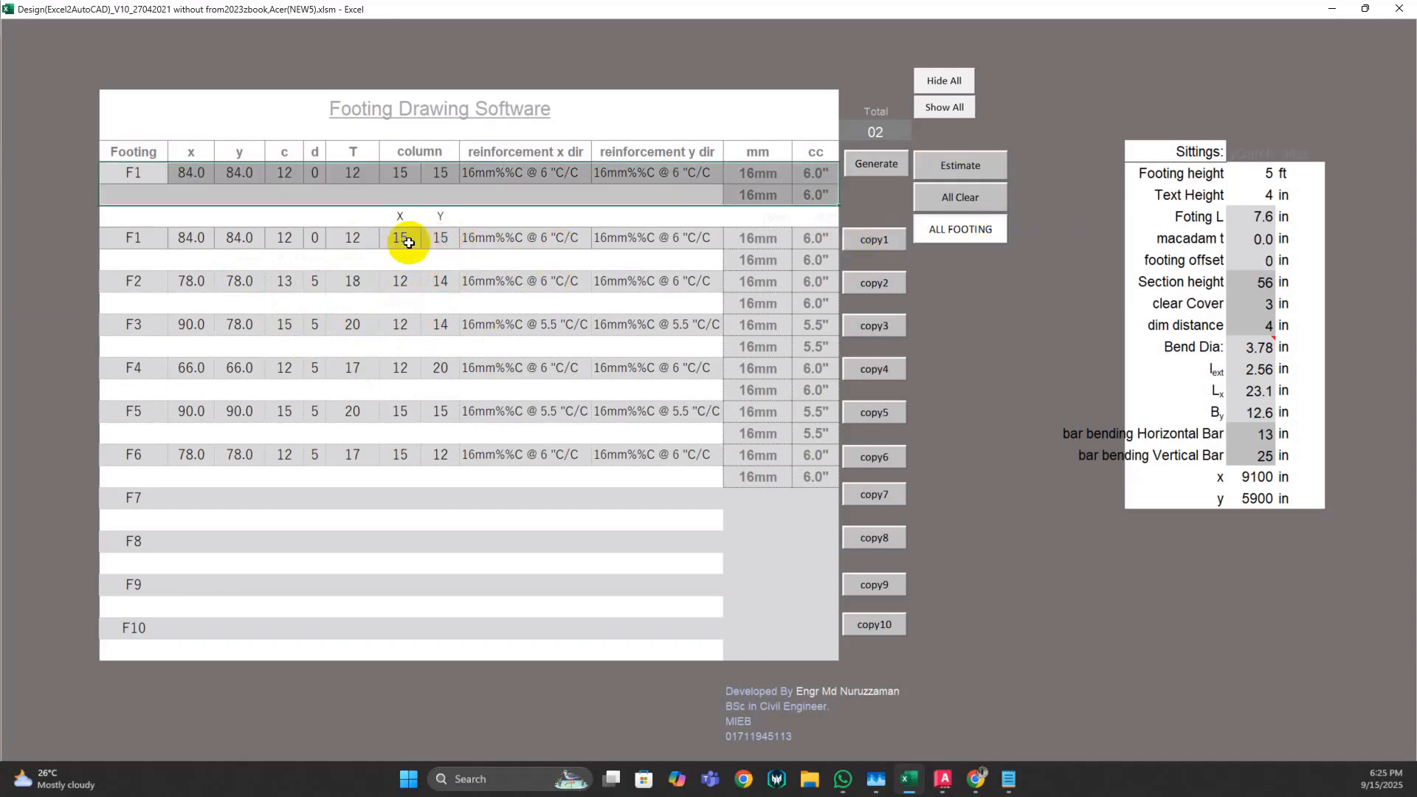
{"action": "left_click", "coordinate": [880, 165]}
{"action": "left_click", "coordinate": [1333, 10]}
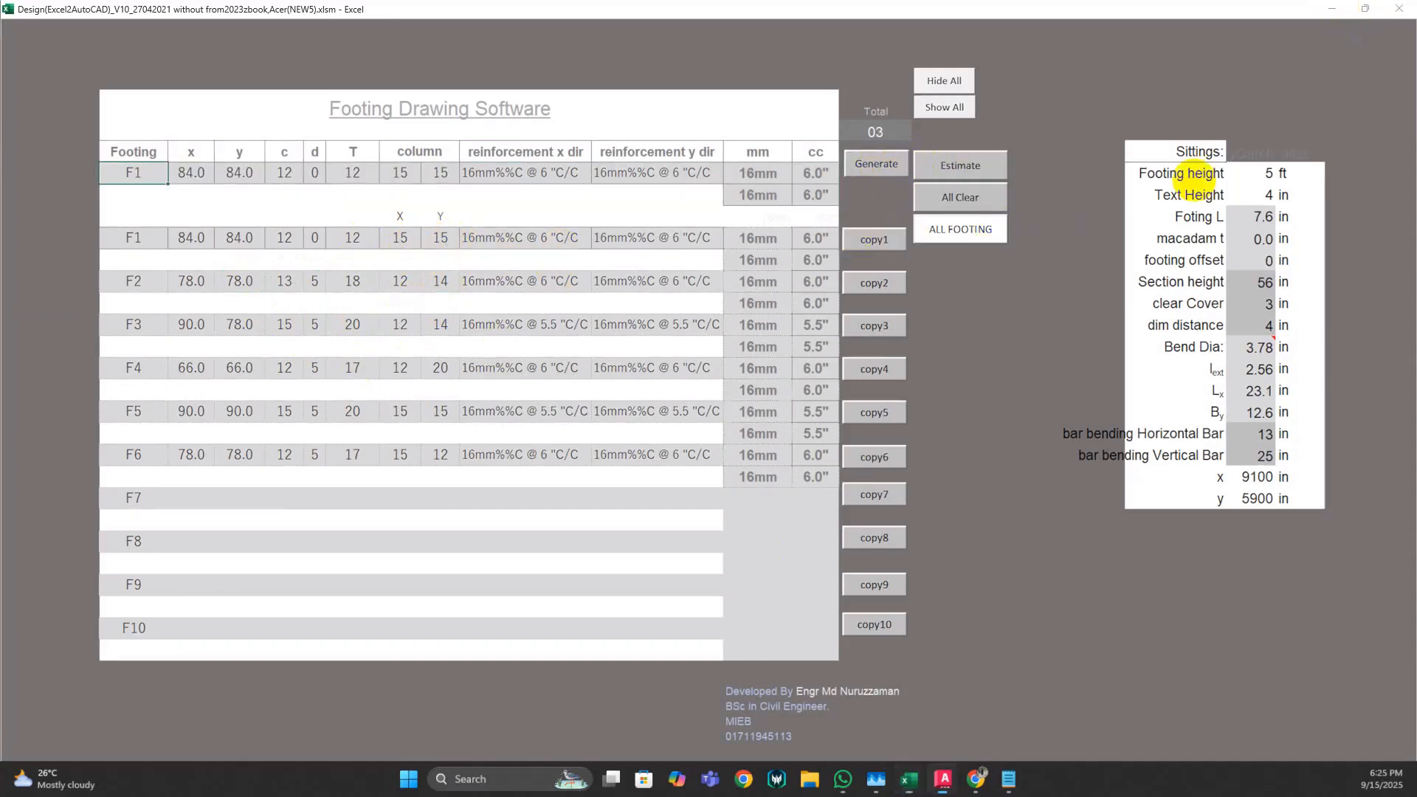
- Switch to AutoCAD and erase the F1 and F2 section and plan drawings inside the rectangular frame
{"action": "mouse_move", "coordinate": [534, 460]}
{"action": "left_mouse_down"}
{"action": "mouse_move", "coordinate": [955, 414]}
{"action": "mouse_move", "coordinate": [897, 208]}
{"action": "left_mouse_up"}
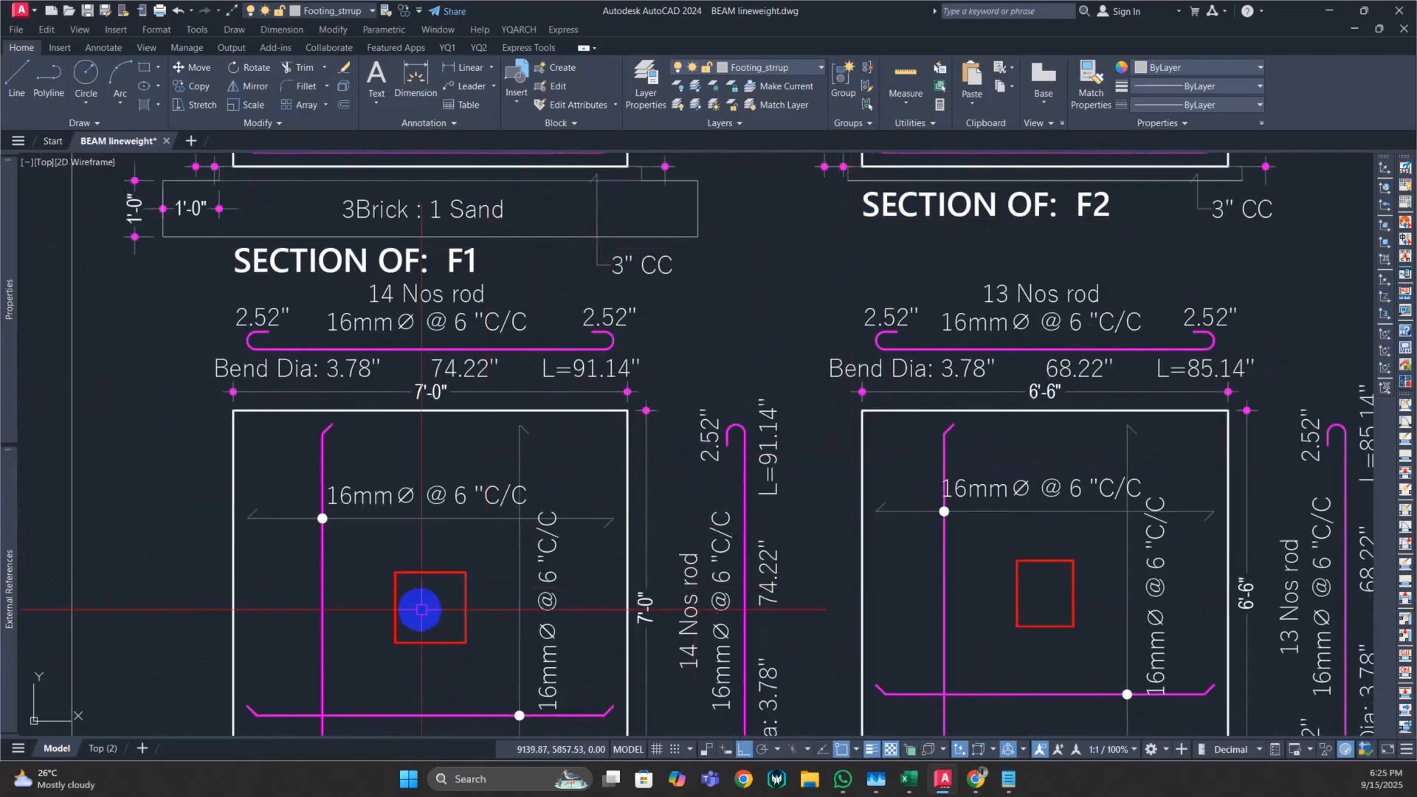
{"action": "scroll", "coordinate": [303, 564], "scroll_direction": "down", "scroll_amount": 4}
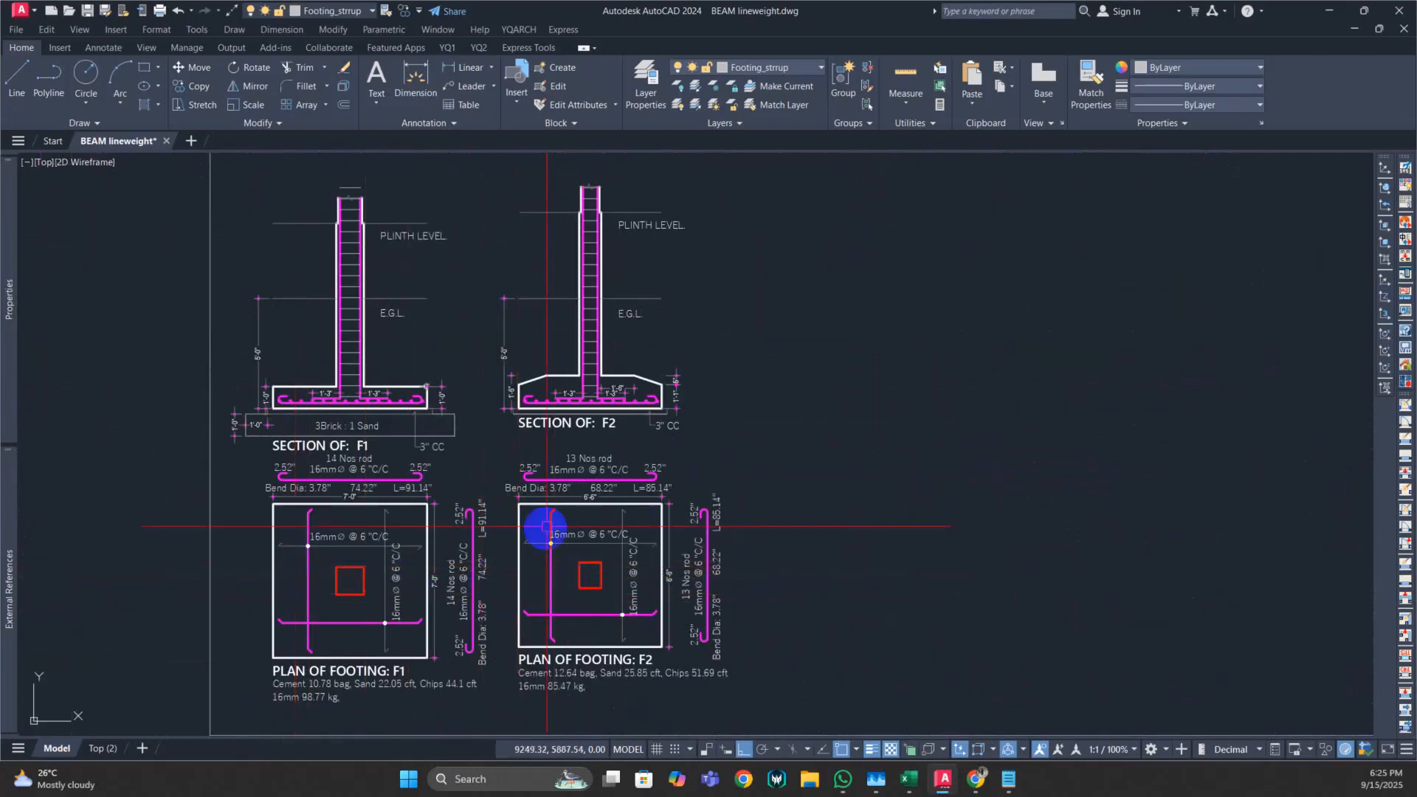
{"action": "scroll", "coordinate": [517, 509], "scroll_direction": "down", "scroll_amount": 4}
{"action": "left_click", "coordinate": [215, 296]}
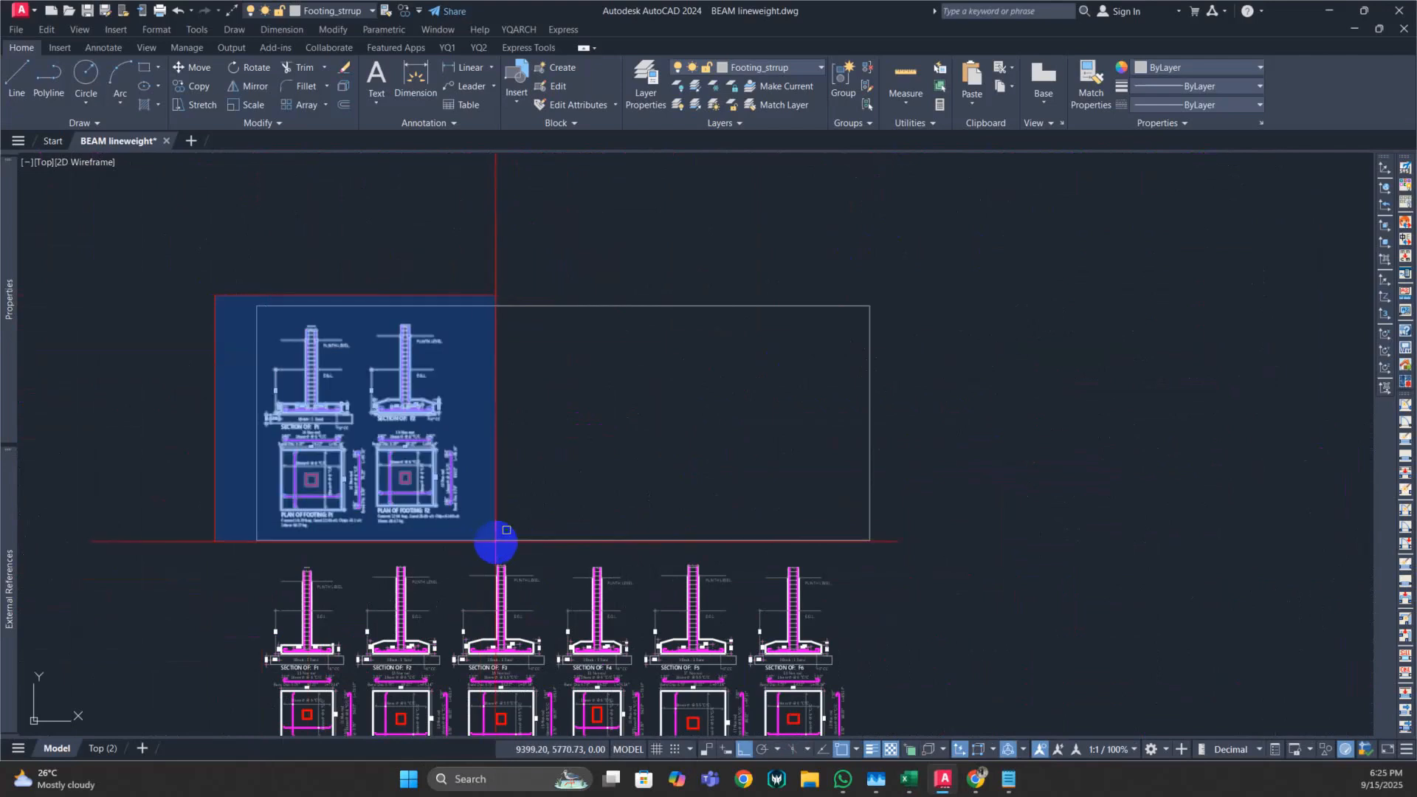
{"action": "left_click", "coordinate": [492, 538]}
{"action": "key", "text": "Delete"}
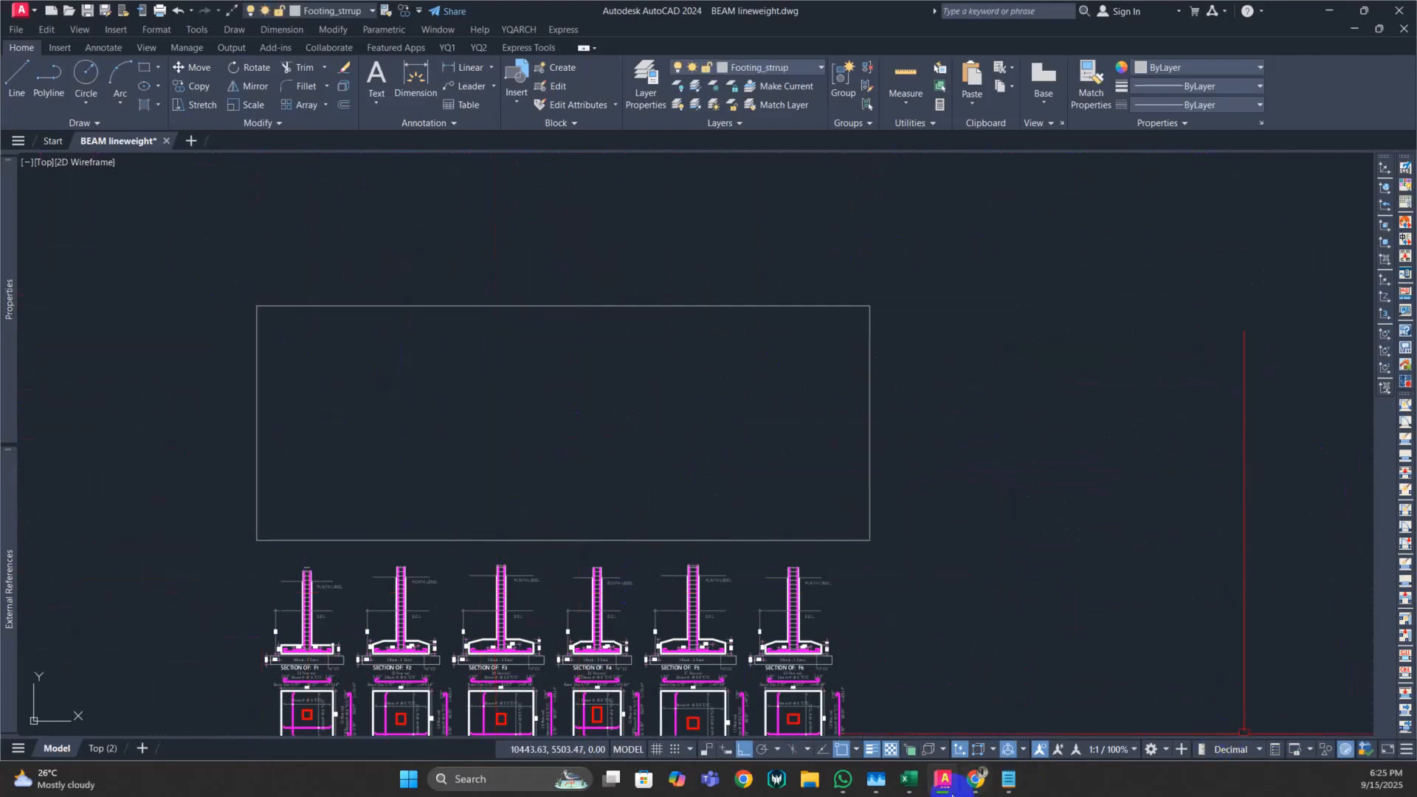
- Switch to the Excel footing sheet, clear all earlier output and generate footings F1, F2 and F3 in sequence
{"action": "left_click", "coordinate": [909, 779]}
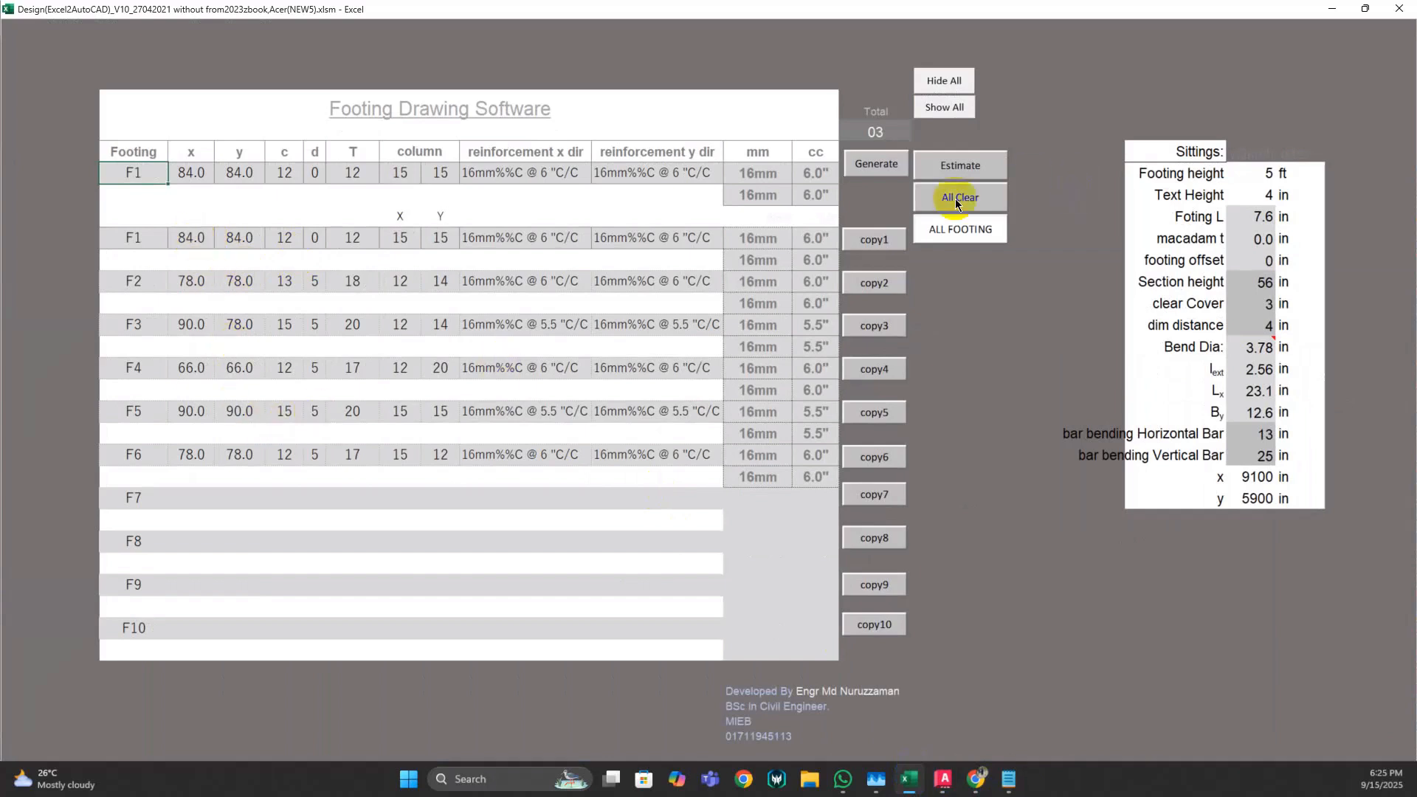
{"action": "left_click", "coordinate": [873, 159]}
{"action": "left_click", "coordinate": [881, 280]}
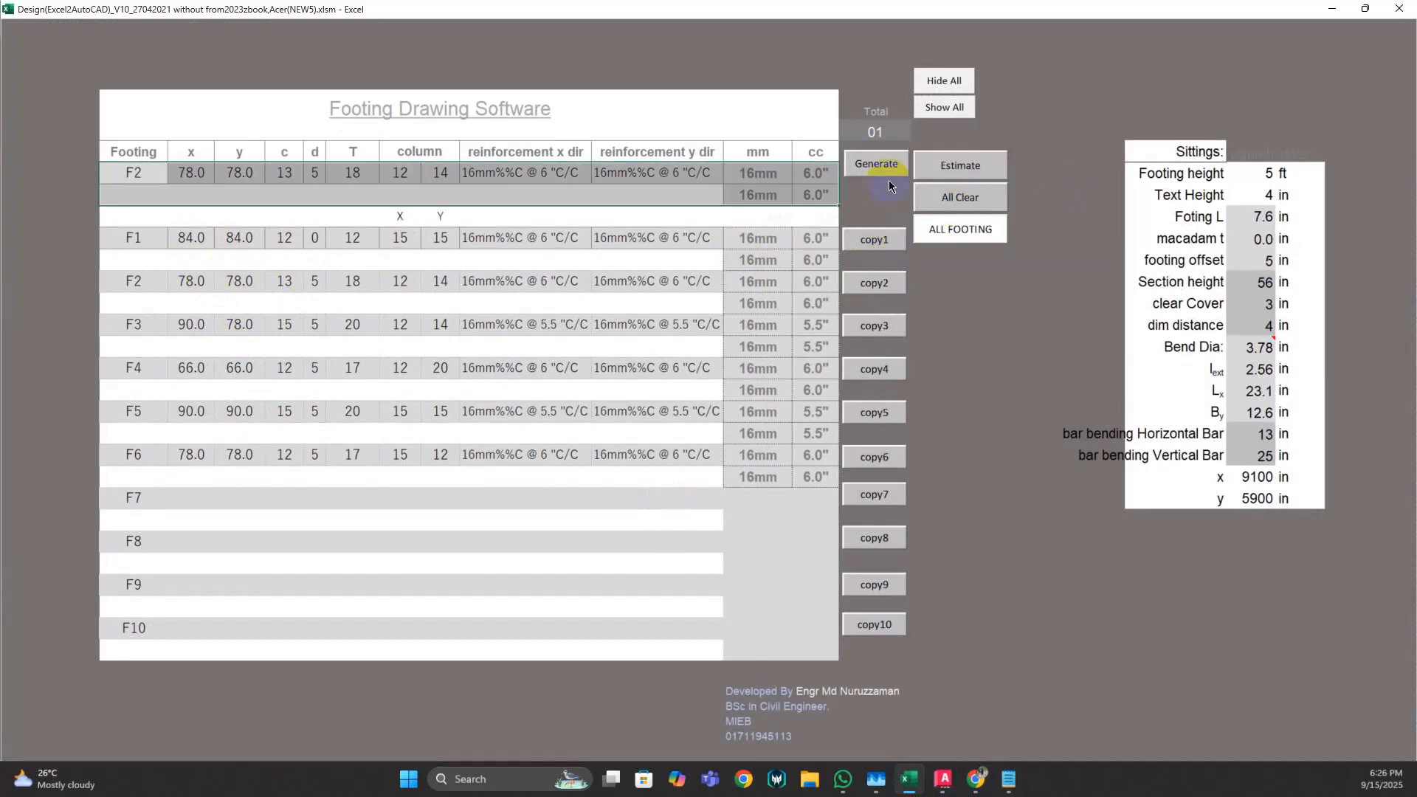
{"action": "left_click", "coordinate": [883, 323]}
{"action": "left_click", "coordinate": [874, 163]}
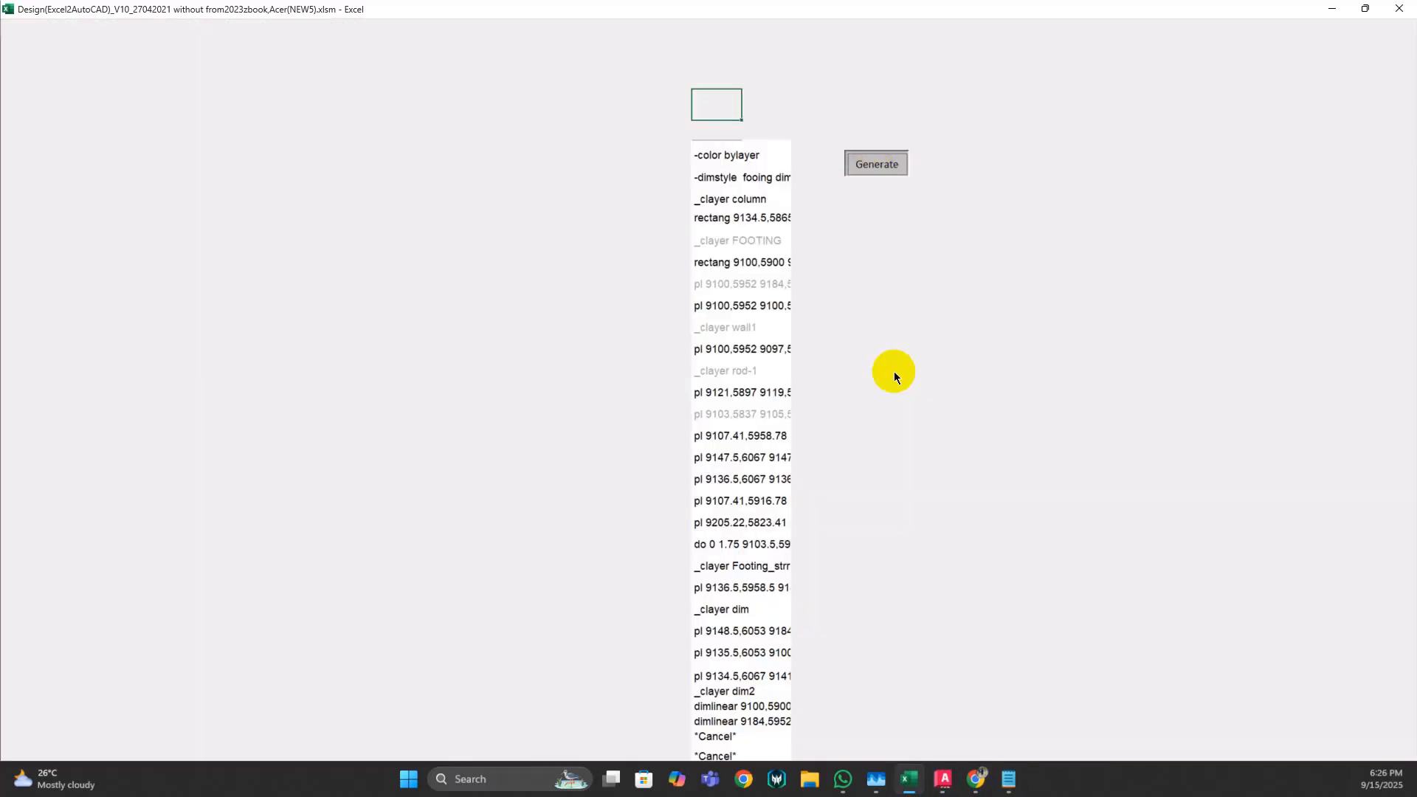
- Generate footings F4, F5 and F6 from their rows and copy the commands for all footings
{"action": "left_click", "coordinate": [889, 369]}
{"action": "left_click", "coordinate": [876, 164]}
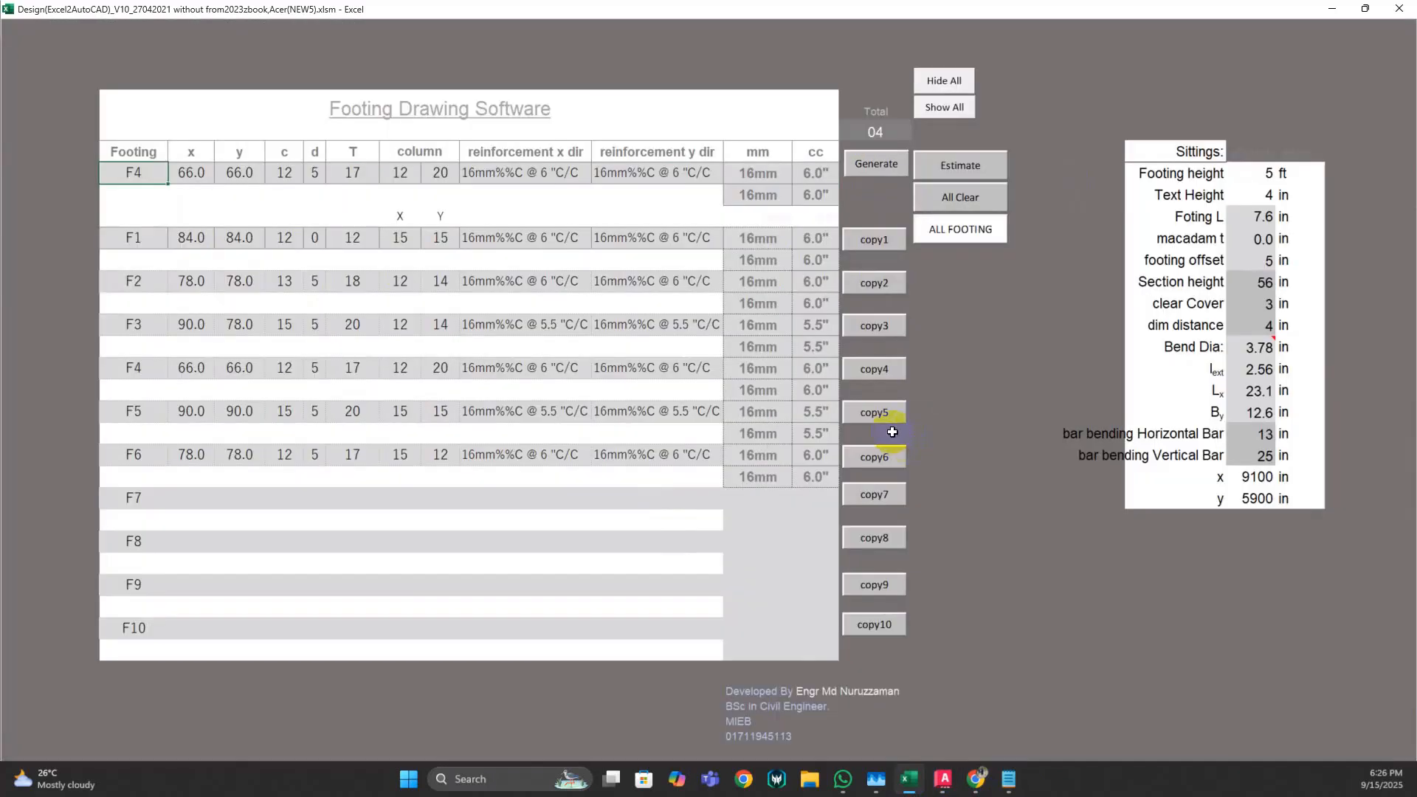
{"action": "left_click", "coordinate": [890, 416]}
{"action": "left_click", "coordinate": [876, 166]}
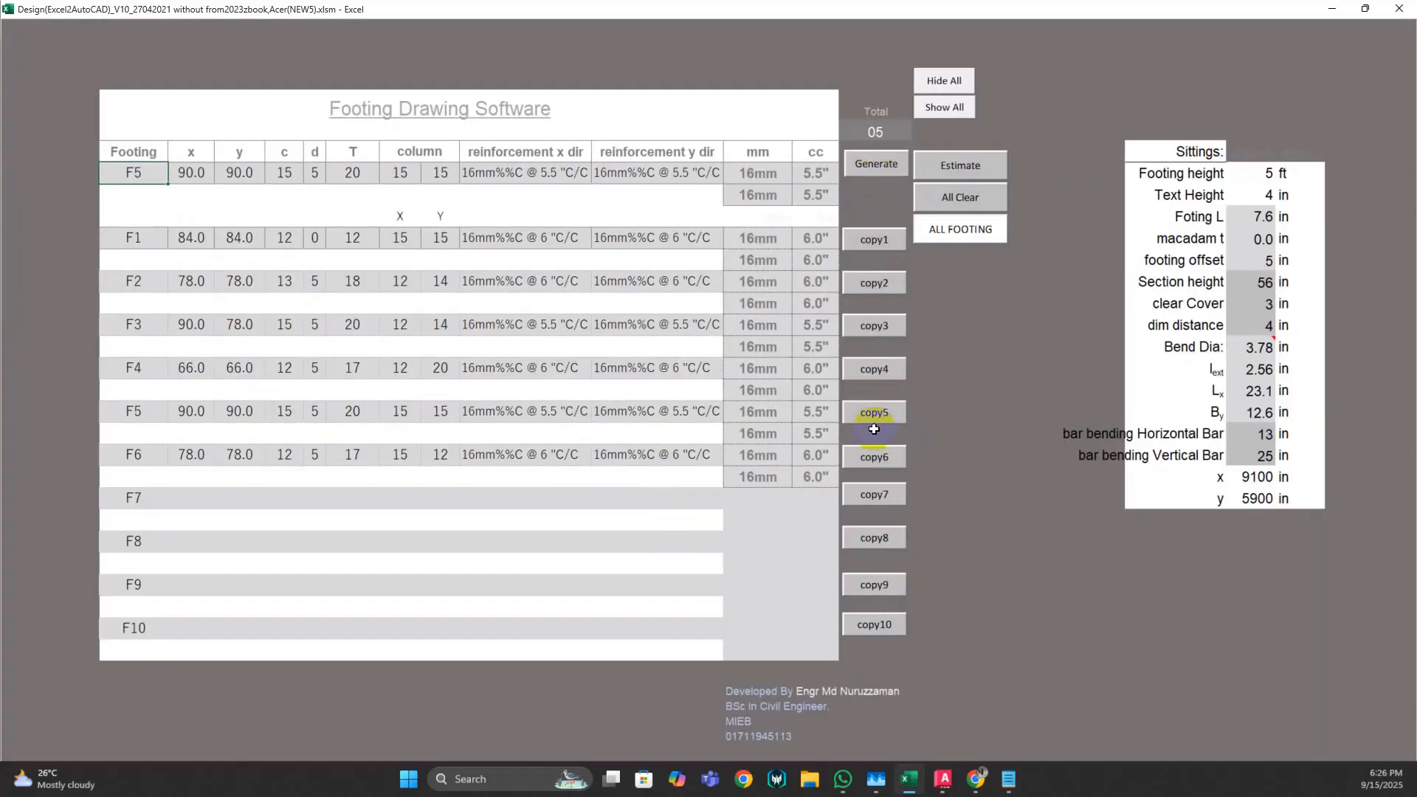
{"action": "left_click", "coordinate": [872, 457]}
{"action": "left_click", "coordinate": [877, 163]}
{"action": "left_click", "coordinate": [972, 231]}
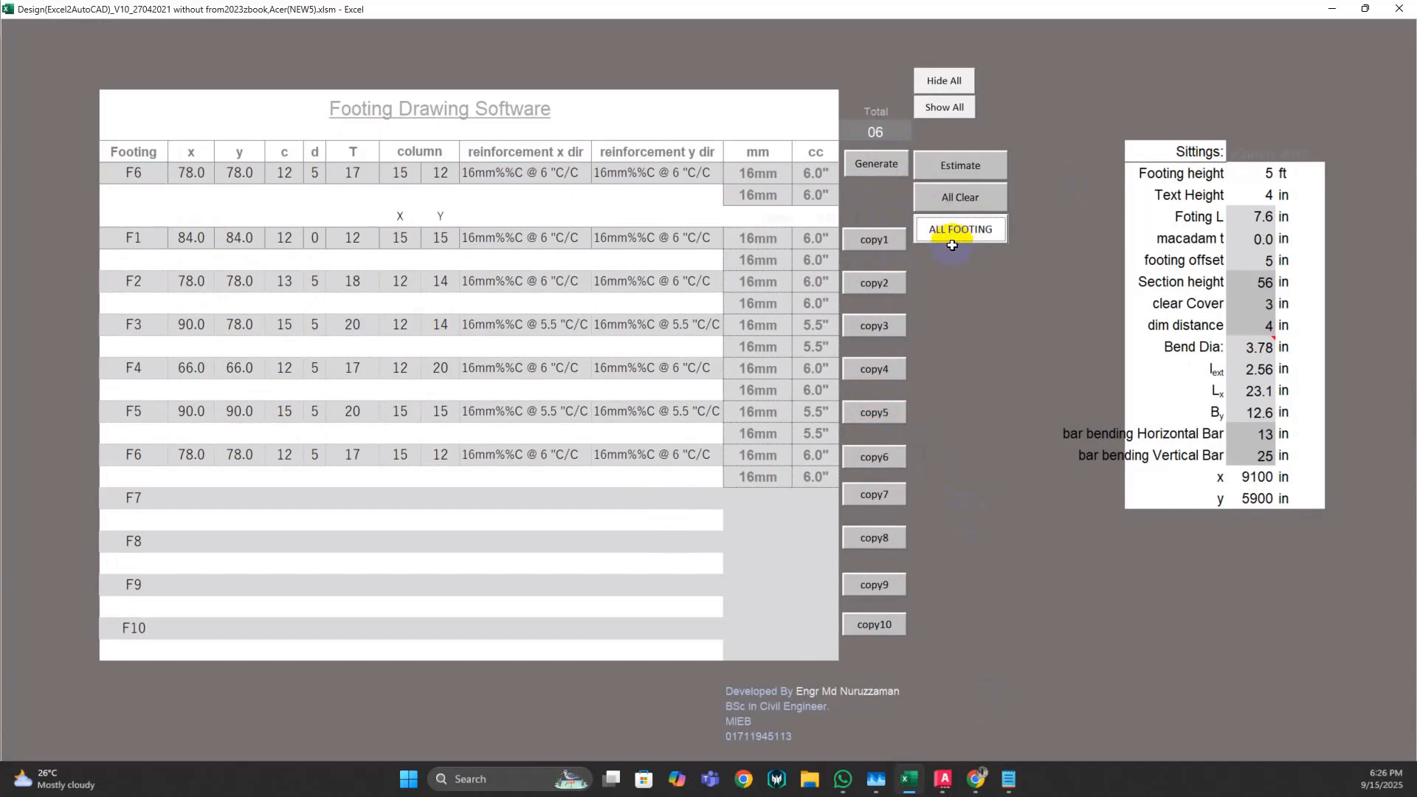
- Switch to AutoCAD and paste the copied commands into the command window to draw footings F1 to F6
{"action": "left_click", "coordinate": [944, 779]}
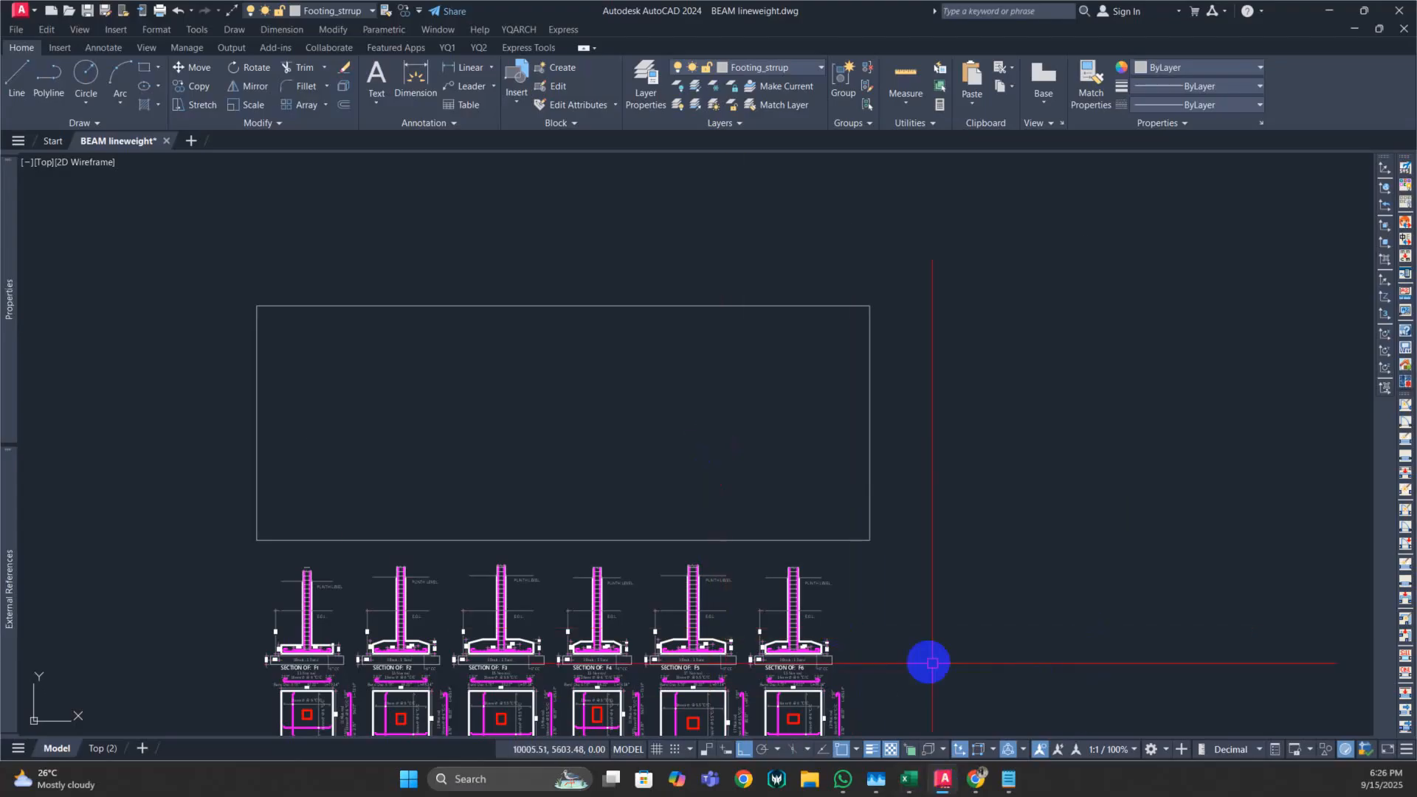
{"action": "key", "text": "F2"}
{"action": "right_click", "coordinate": [420, 599]}
{"action": "left_click", "coordinate": [484, 676]}
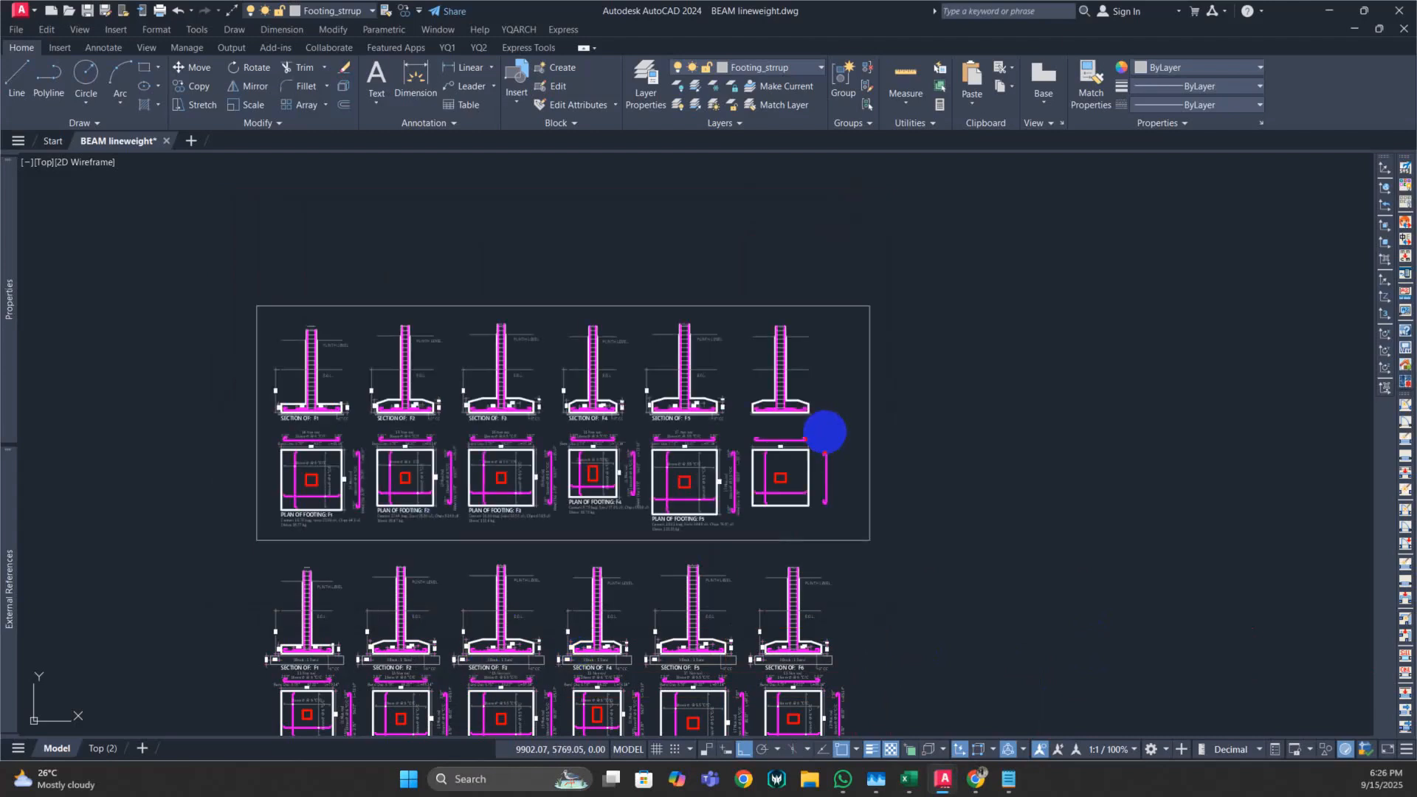
- Examine F1's horizontal and vertical bar details, including rod count, spacing, bend diameter and cut length, and its material quantities
{"action": "scroll", "coordinate": [339, 471], "scroll_direction": "up", "scroll_amount": 6}
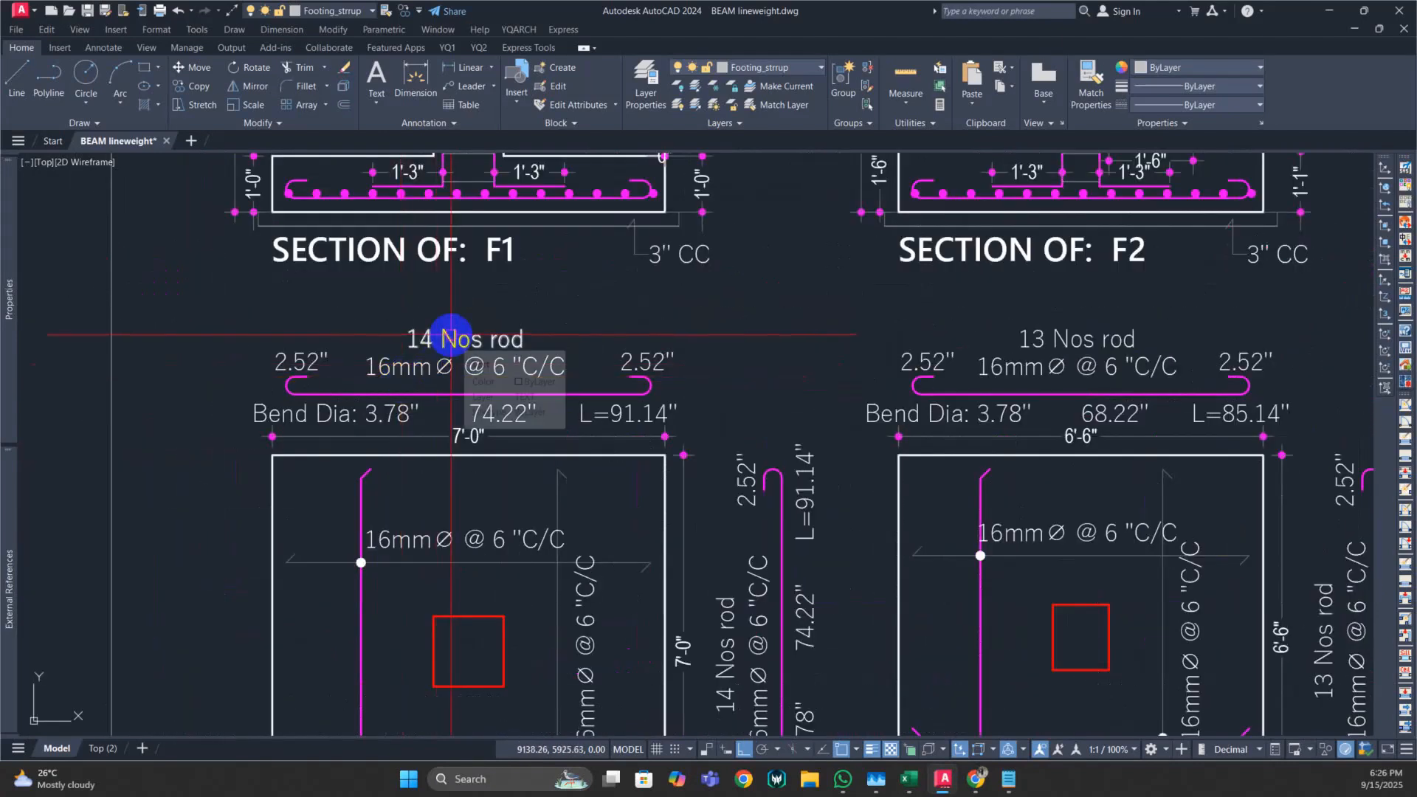
{"action": "scroll", "coordinate": [451, 334], "scroll_direction": "up", "scroll_amount": 2}
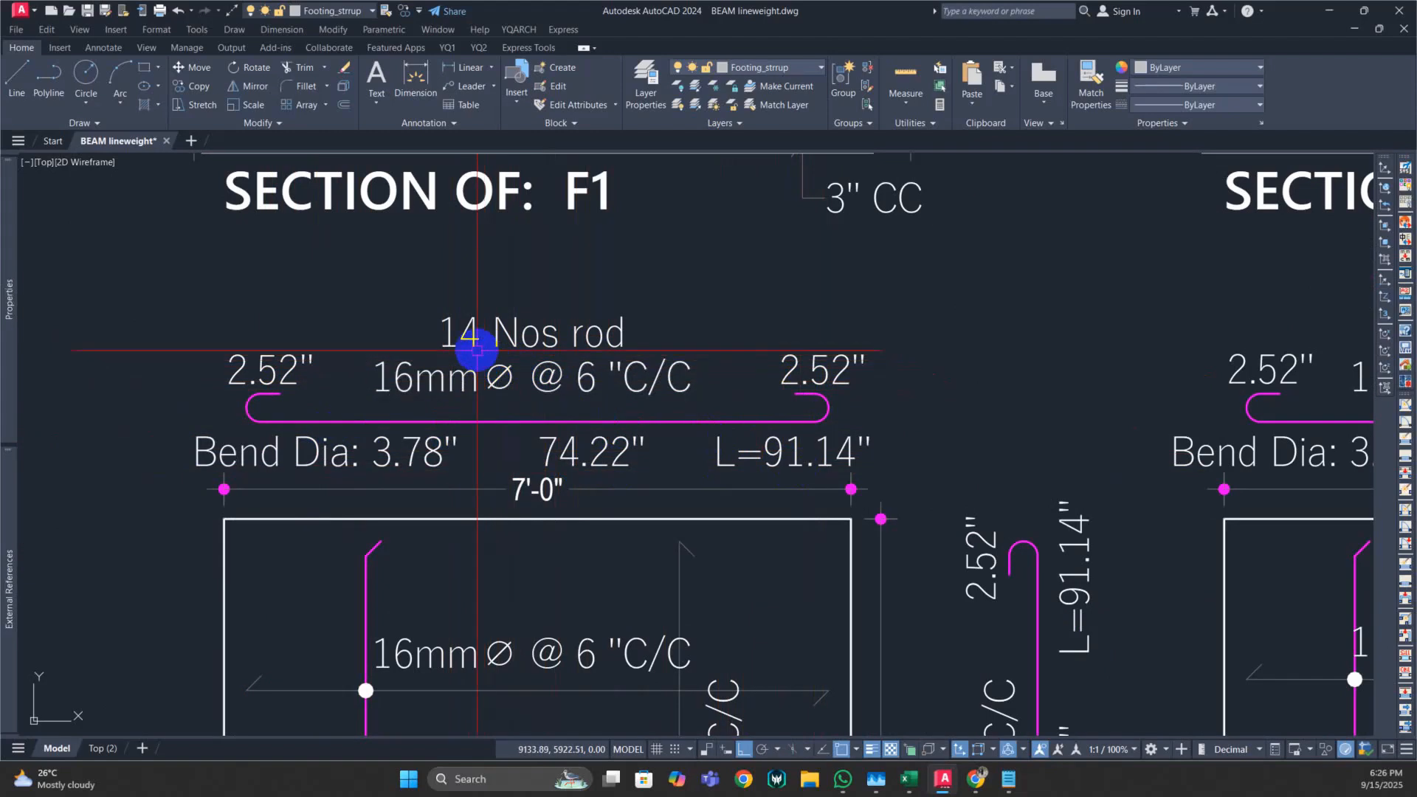
{"action": "scroll", "coordinate": [476, 352], "scroll_direction": "down", "scroll_amount": 2}
{"action": "scroll", "coordinate": [465, 415], "scroll_direction": "down", "scroll_amount": 3}
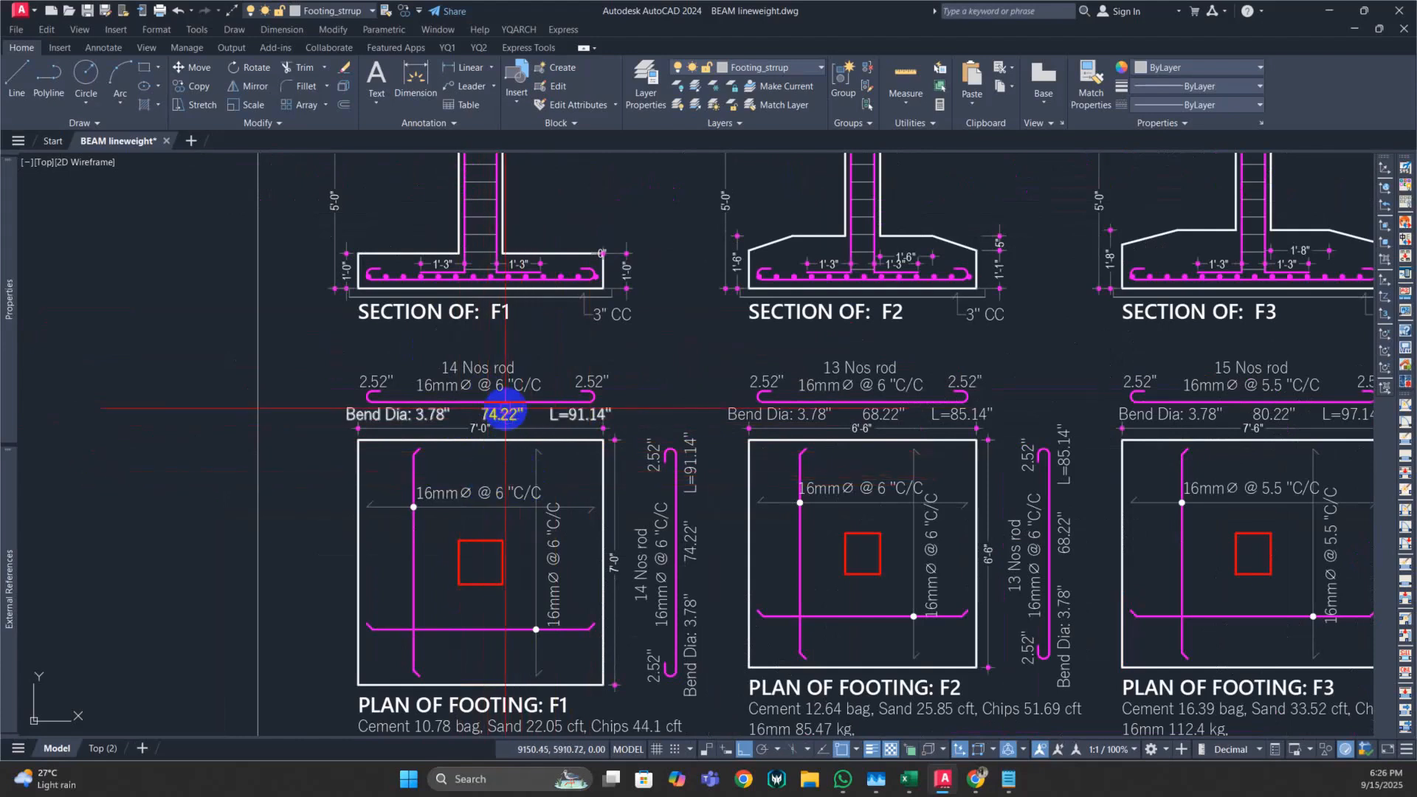
{"action": "left_click_drag", "start_coordinate": [515, 483], "coordinate": [483, 401]}
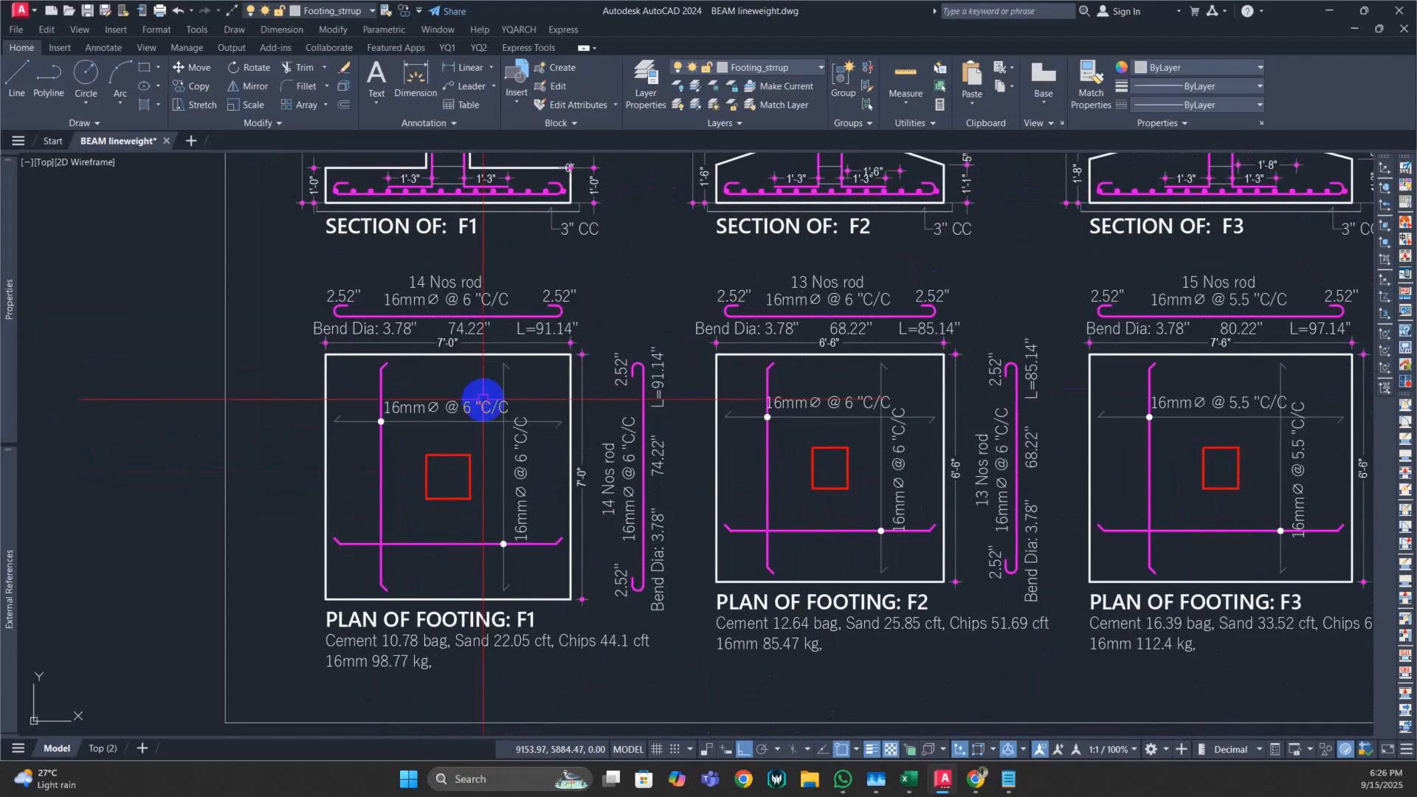
{"action": "left_click_drag", "start_coordinate": [657, 531], "coordinate": [529, 497]}
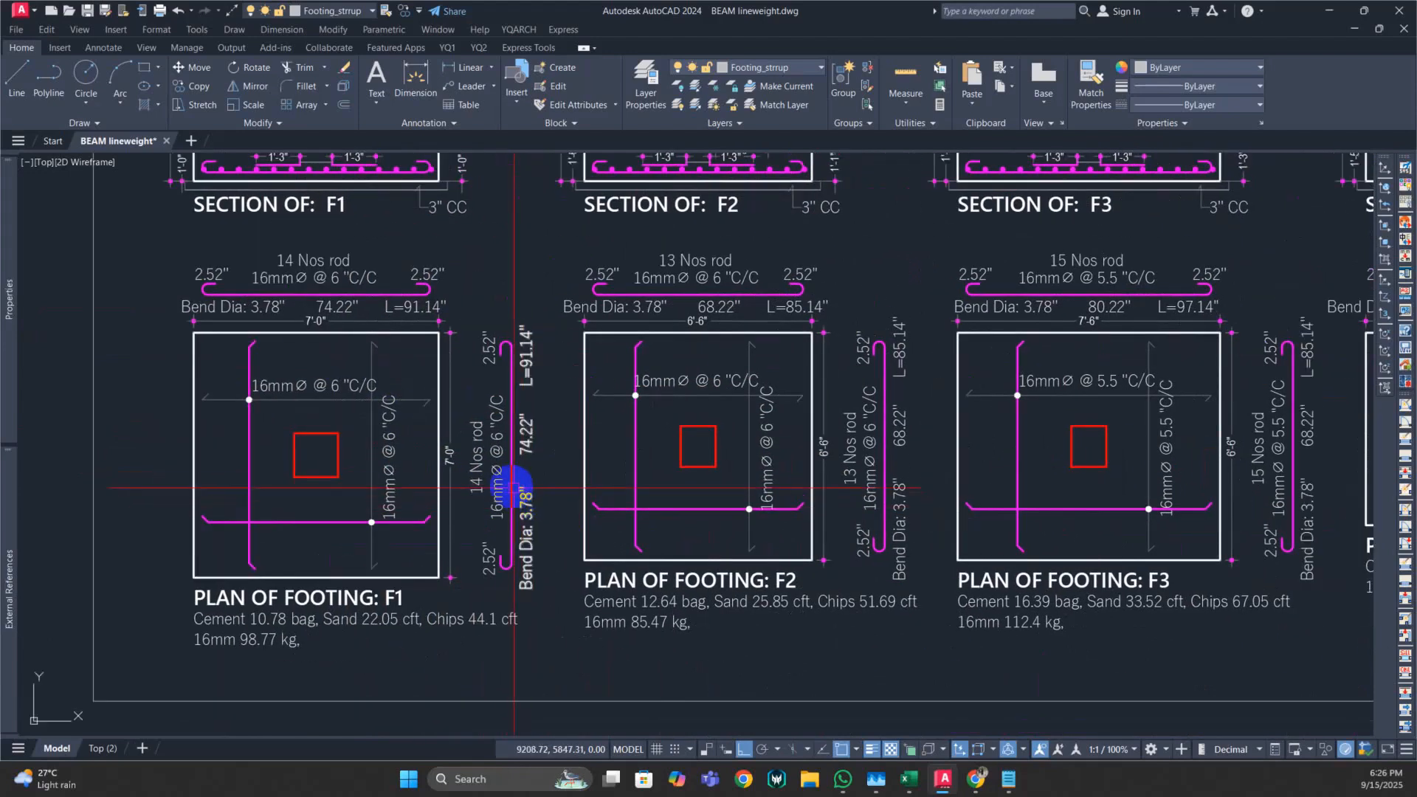
{"action": "scroll", "coordinate": [475, 478], "scroll_direction": "up", "scroll_amount": 2}
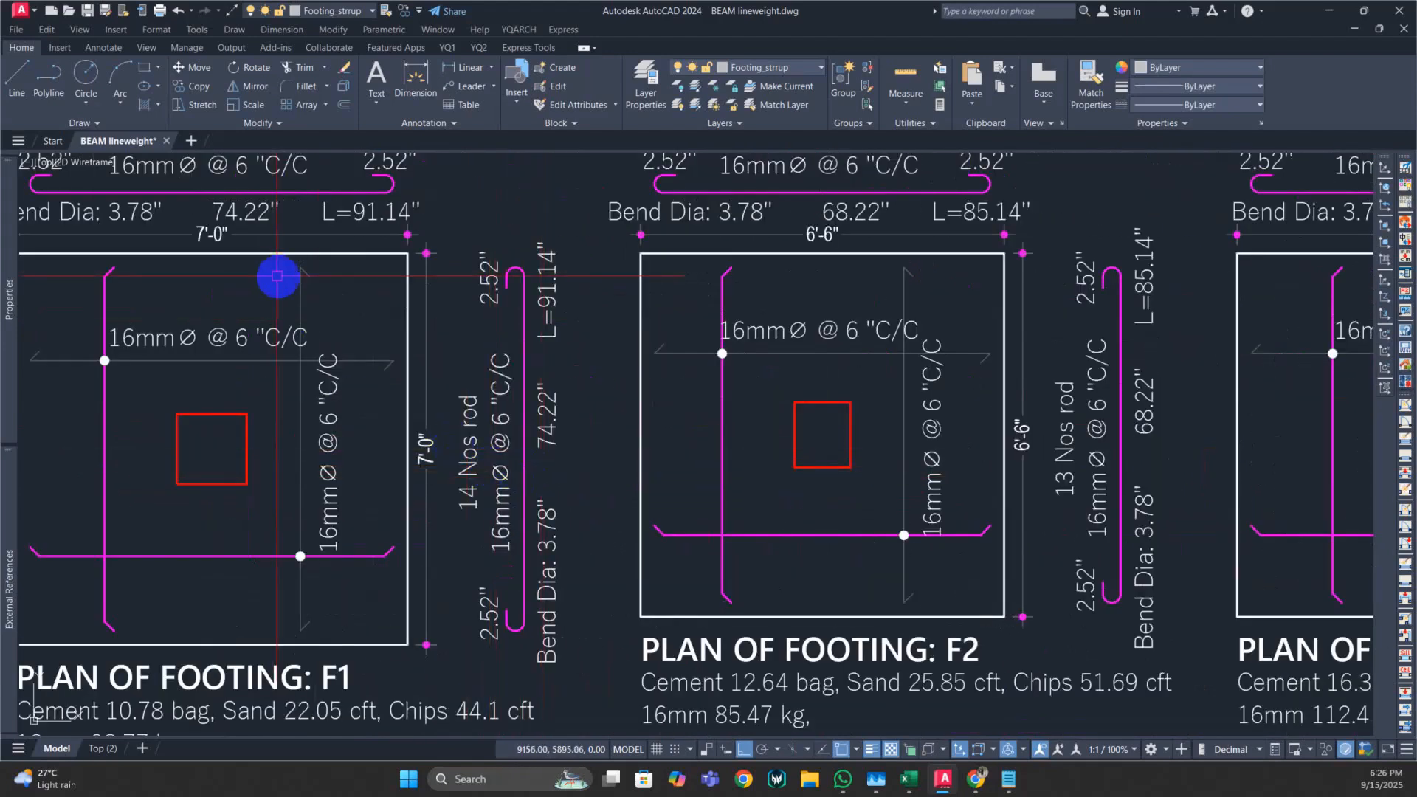
- Compare the plans of footings F2 to F6, including their rebar labels and material quantities
{"action": "scroll", "coordinate": [562, 464], "scroll_direction": "down", "scroll_amount": 5}
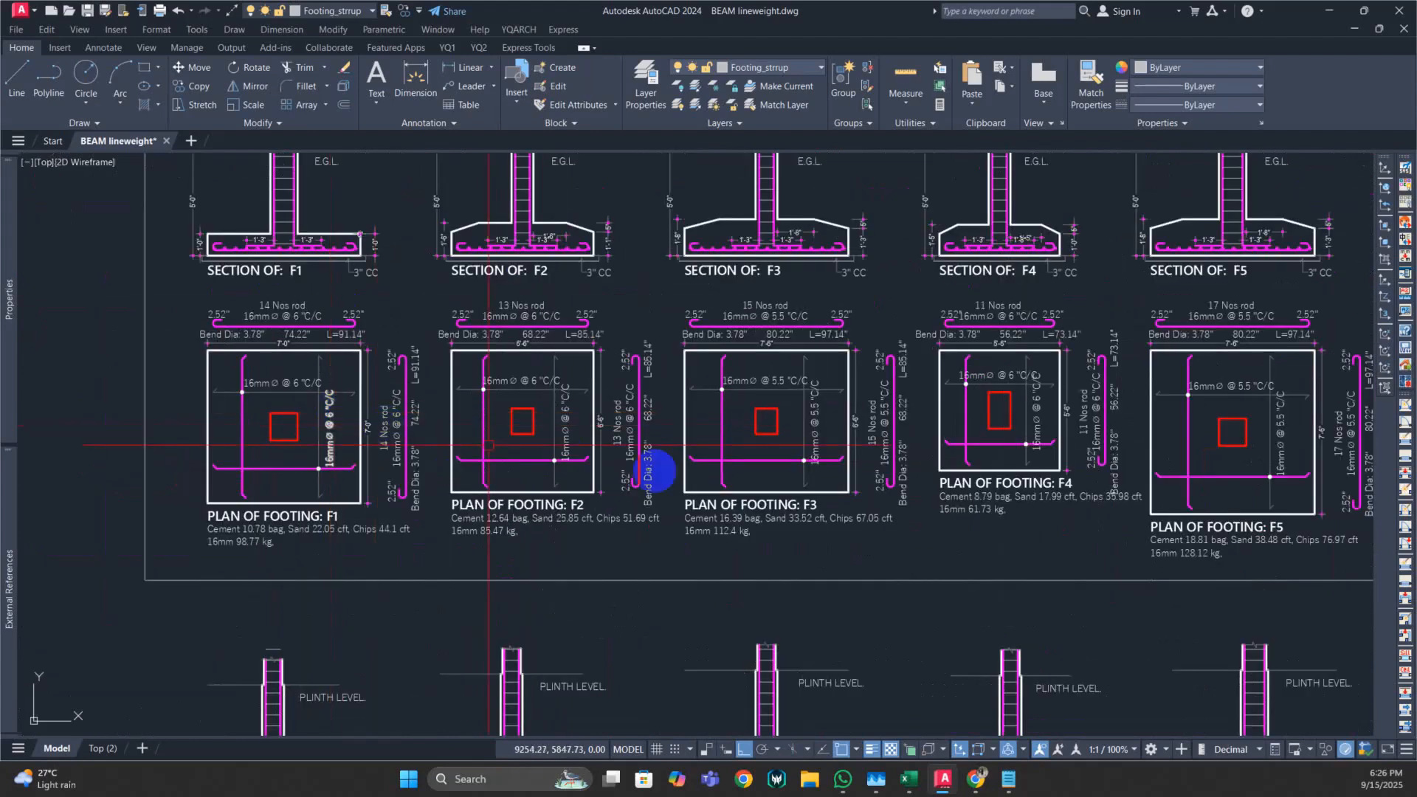
{"action": "left_click_drag", "start_coordinate": [654, 472], "coordinate": [468, 462]}
{"action": "scroll", "coordinate": [1042, 452], "scroll_direction": "up", "scroll_amount": 2}
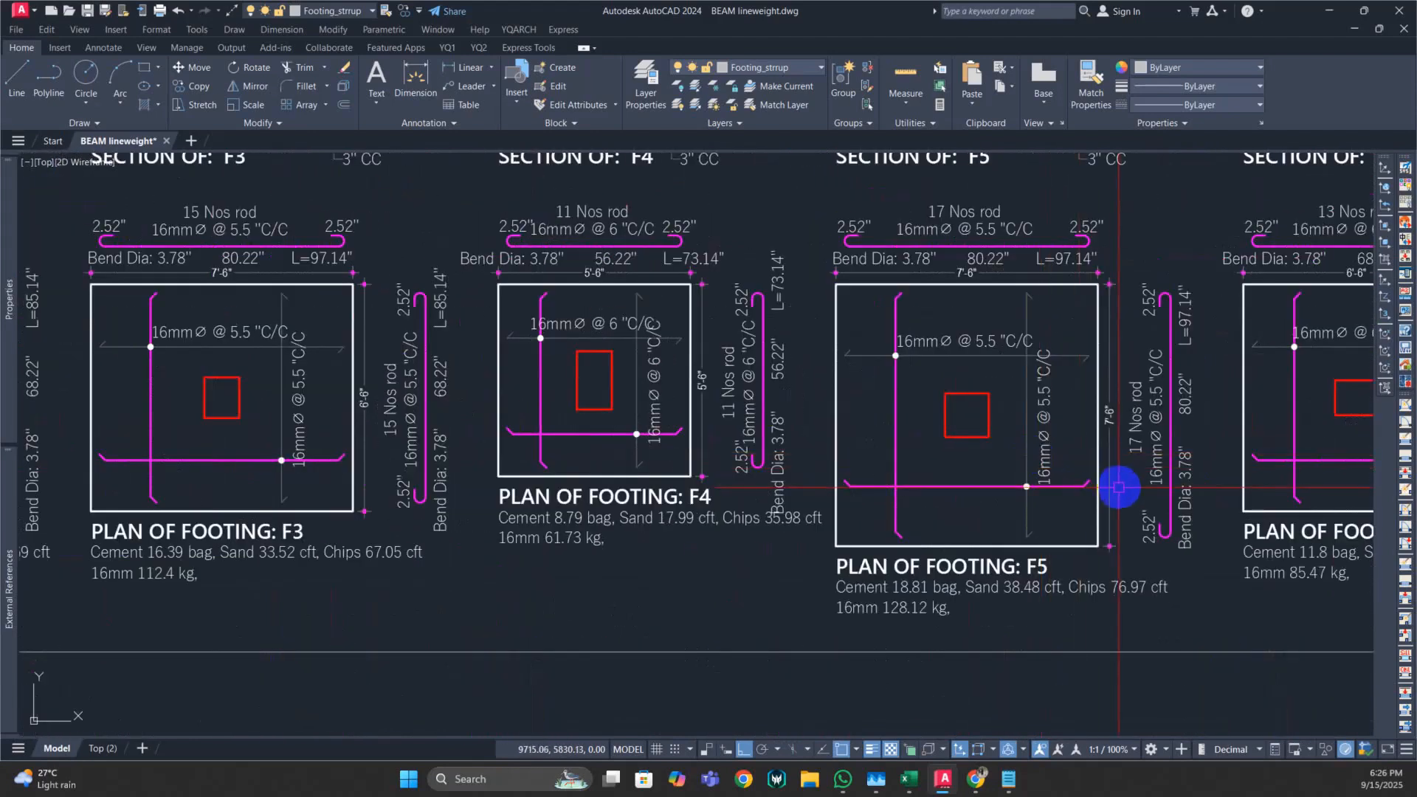
{"action": "scroll", "coordinate": [1006, 468], "scroll_direction": "down", "scroll_amount": 3}
{"action": "scroll", "coordinate": [657, 490], "scroll_direction": "up", "scroll_amount": 1}
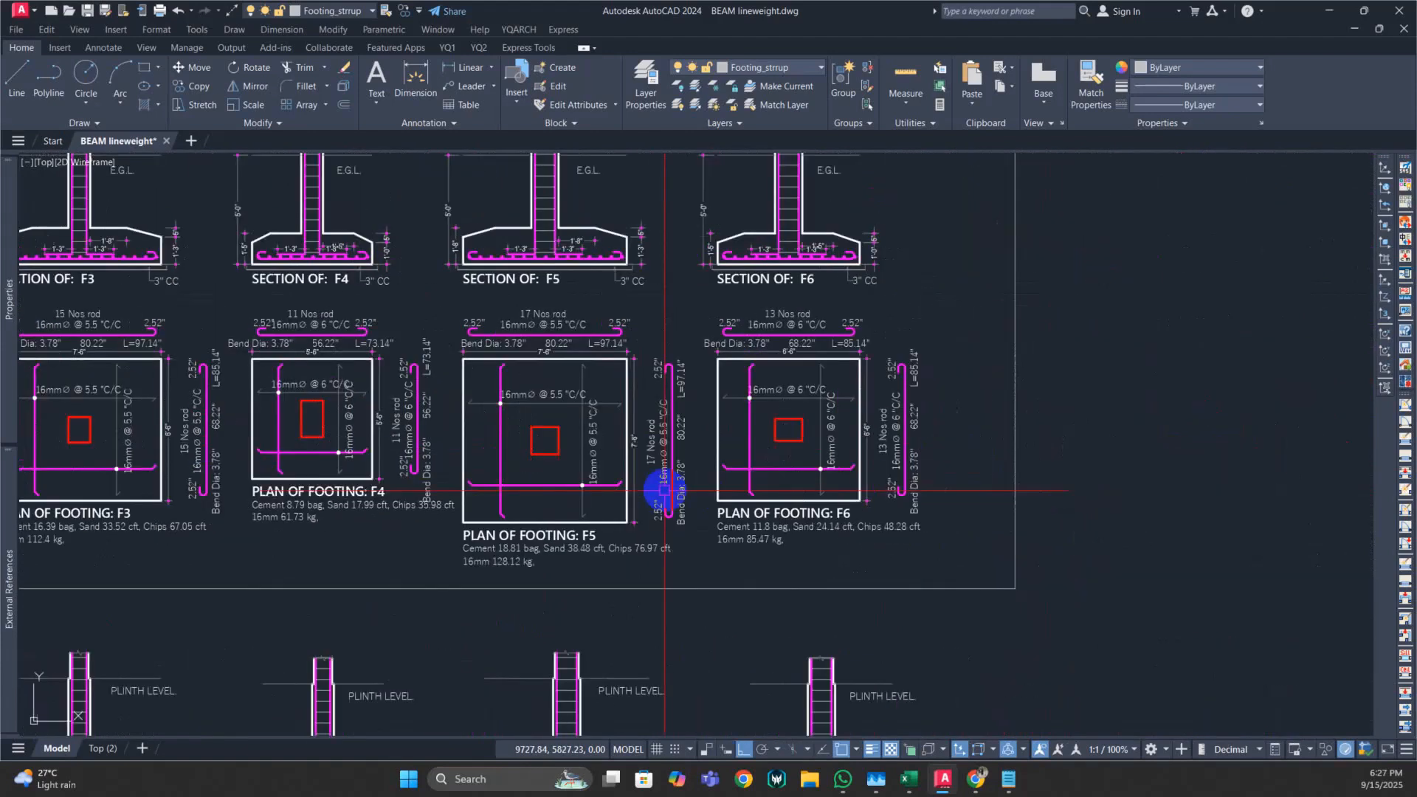
{"action": "scroll", "coordinate": [882, 405], "scroll_direction": "up", "scroll_amount": 2}
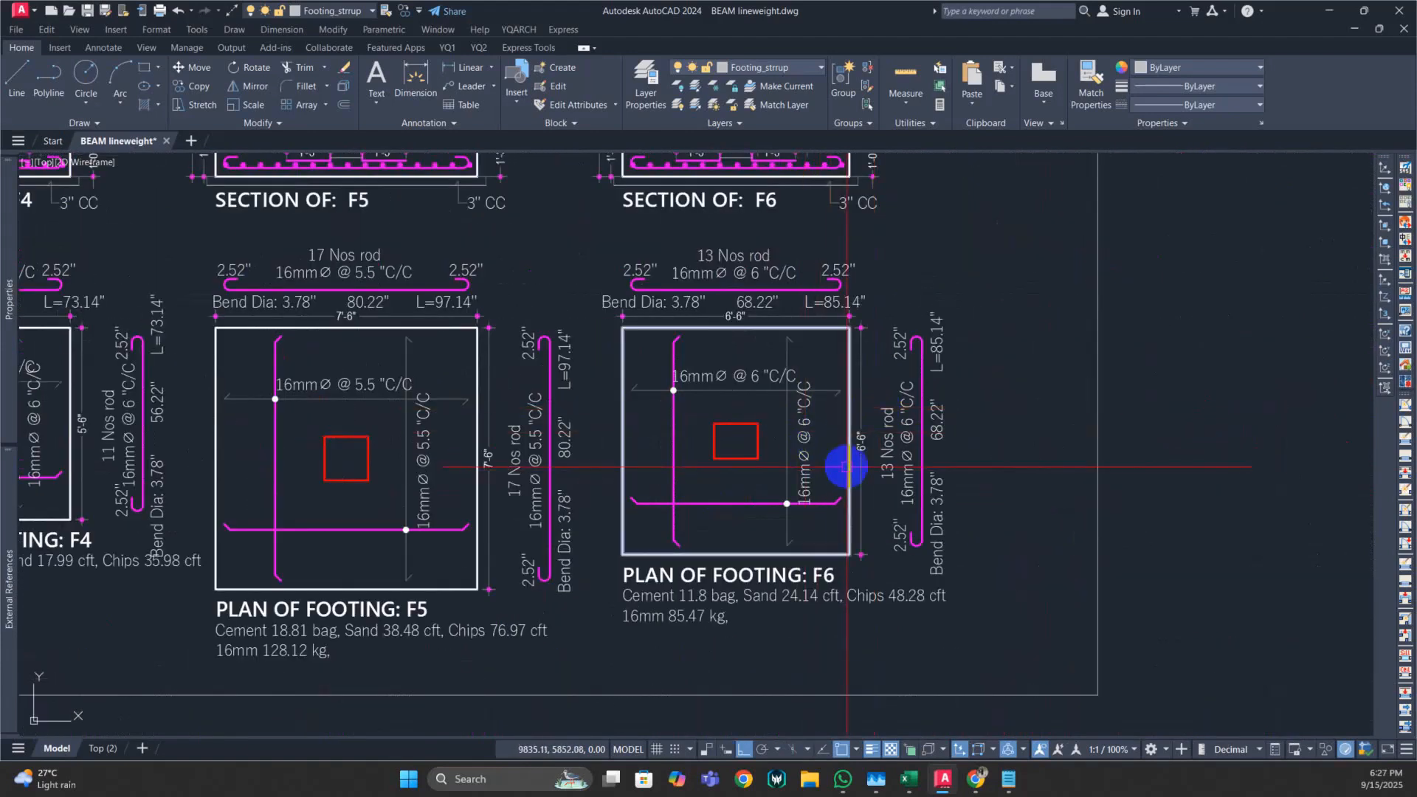
{"action": "scroll", "coordinate": [798, 410], "scroll_direction": "down", "scroll_amount": 6}
- Erase the six newly drawn footings F1 to F6 inside the rectangular frame
{"action": "left_click_drag", "start_coordinate": [328, 293], "coordinate": [289, 316]}
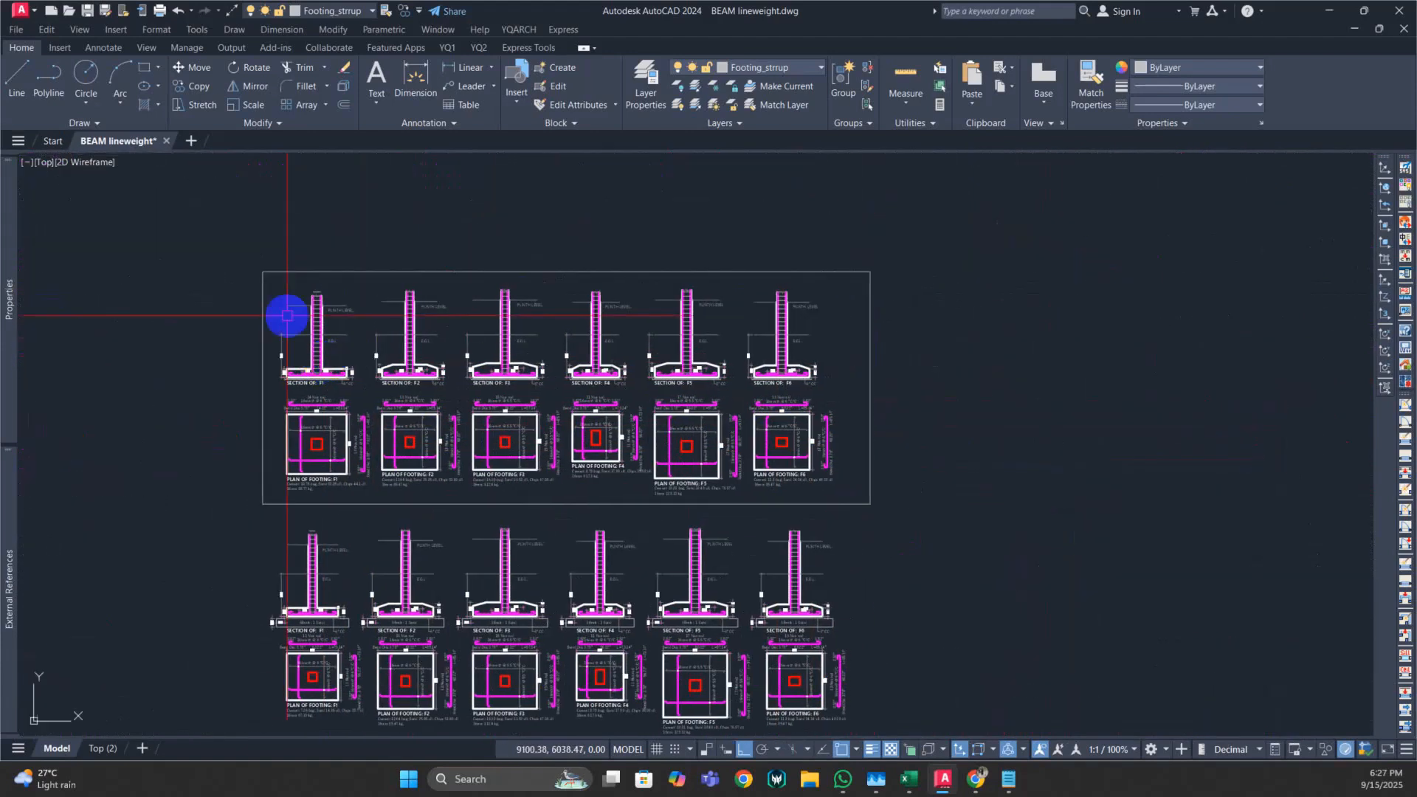
{"action": "left_click", "coordinate": [230, 240]}
{"action": "left_click", "coordinate": [851, 511]}
{"action": "key", "text": "Delete"}
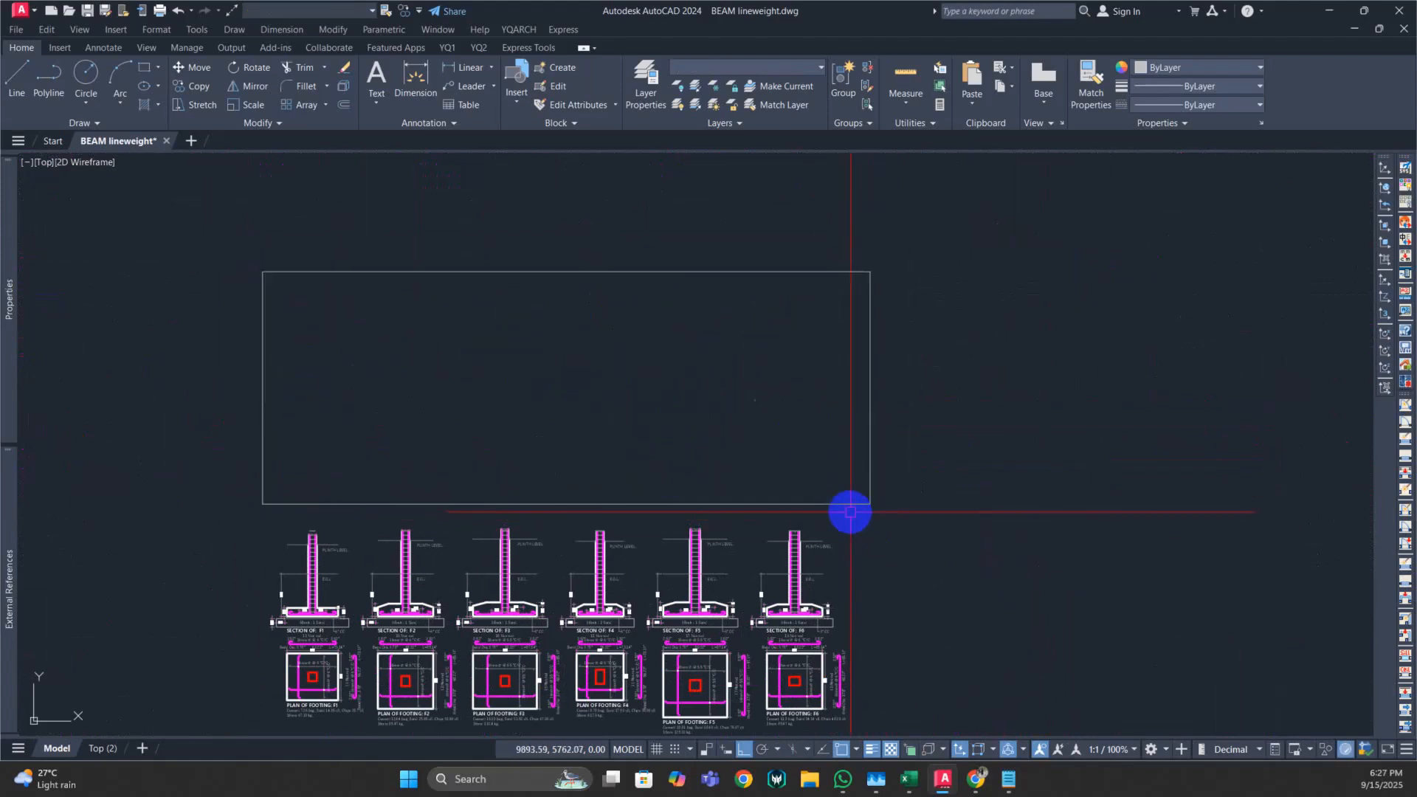
{"action": "left_click", "coordinate": [780, 667]}
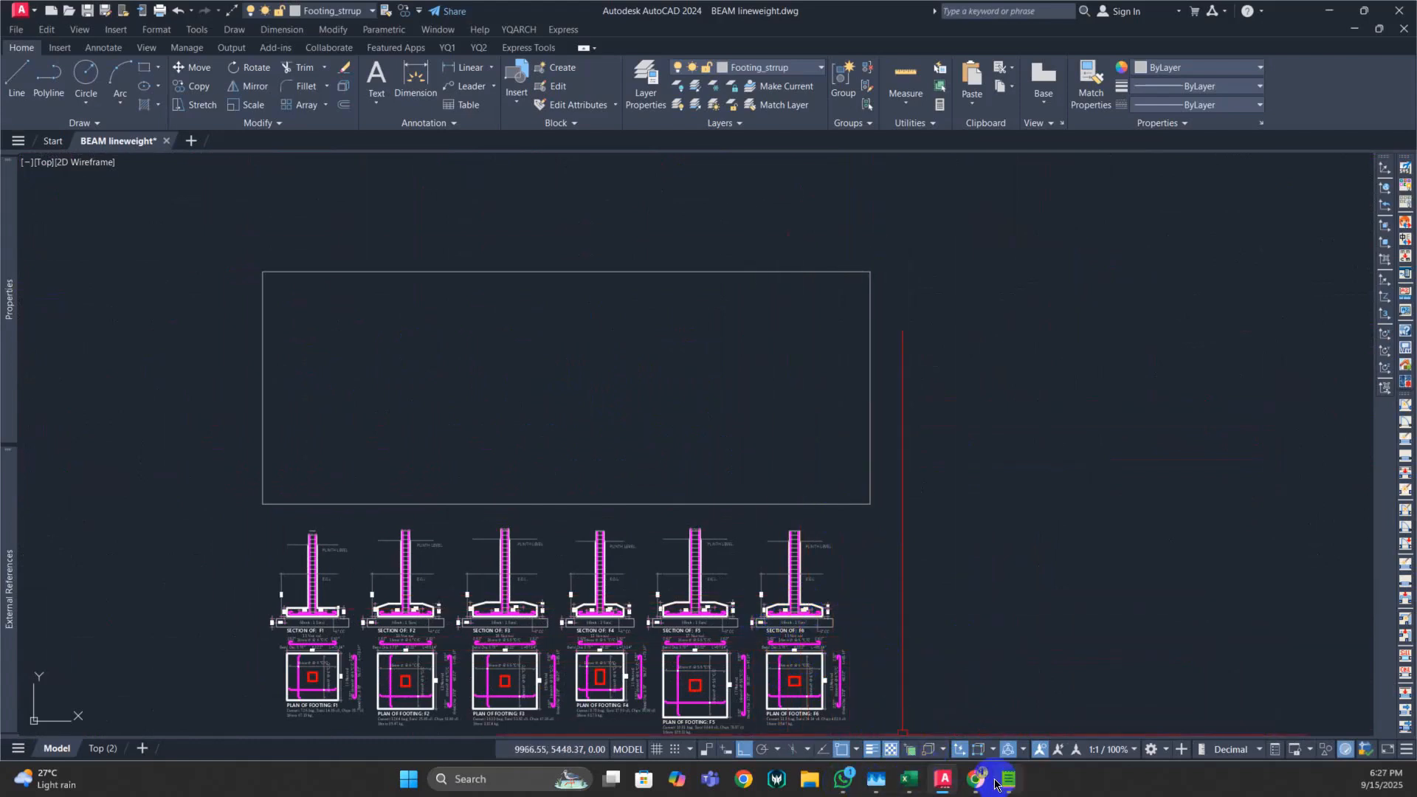
- Switch to the Excel footing sheet, set footing F1's y to 96.0 and d to 5, and generate only F1
{"action": "left_click", "coordinate": [909, 779]}
{"action": "left_click", "coordinate": [239, 245]}
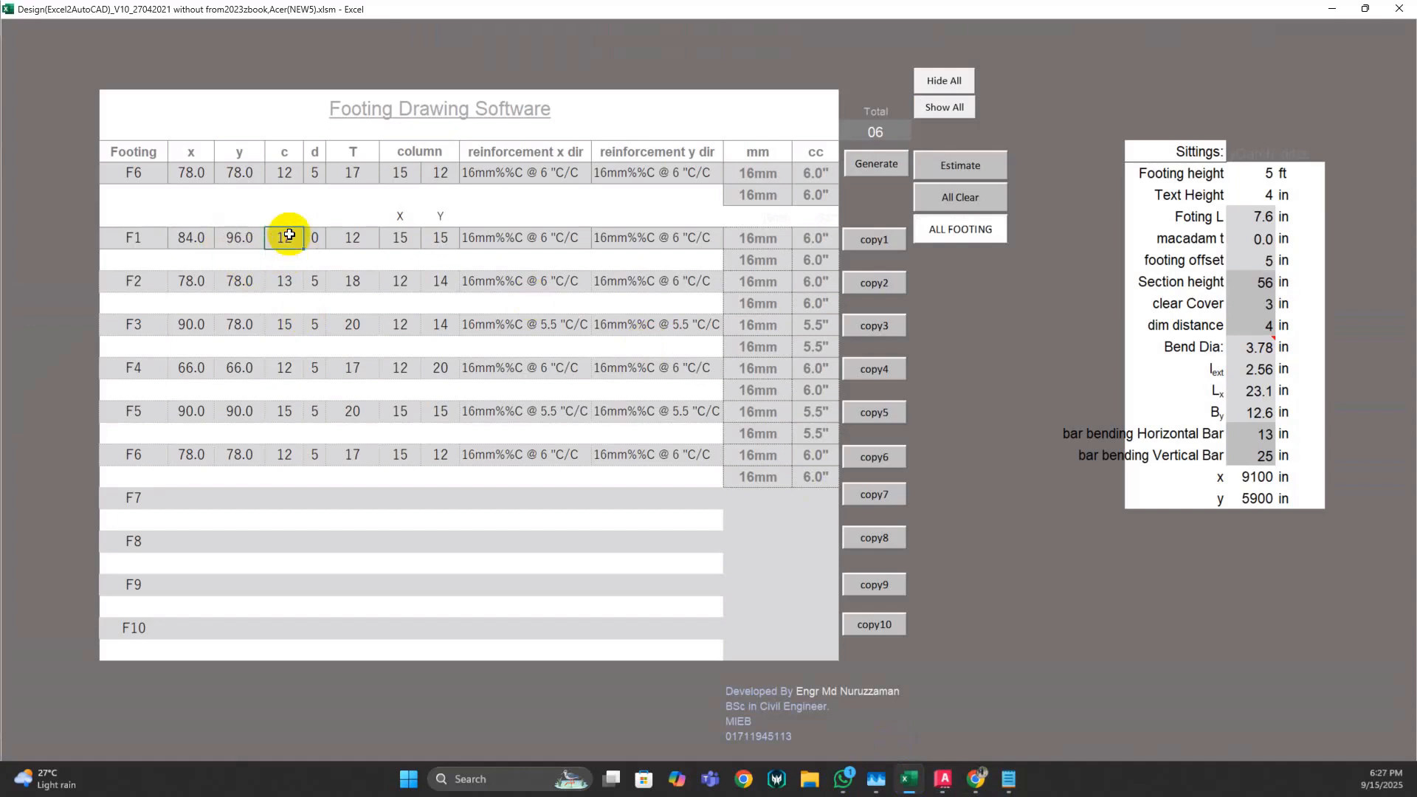
{"action": "left_click", "coordinate": [318, 234]}
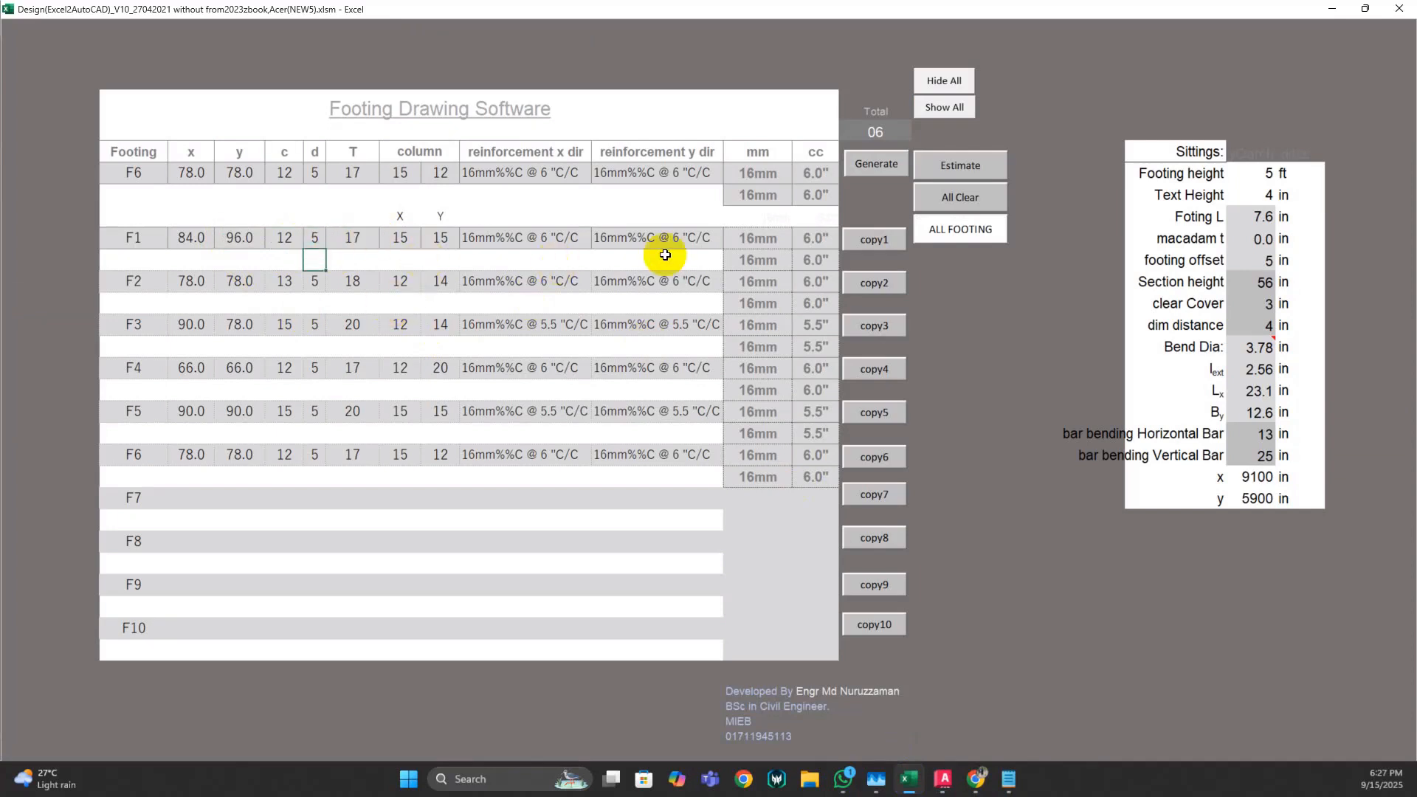
{"action": "left_click", "coordinate": [876, 244]}
{"action": "left_click", "coordinate": [888, 170]}
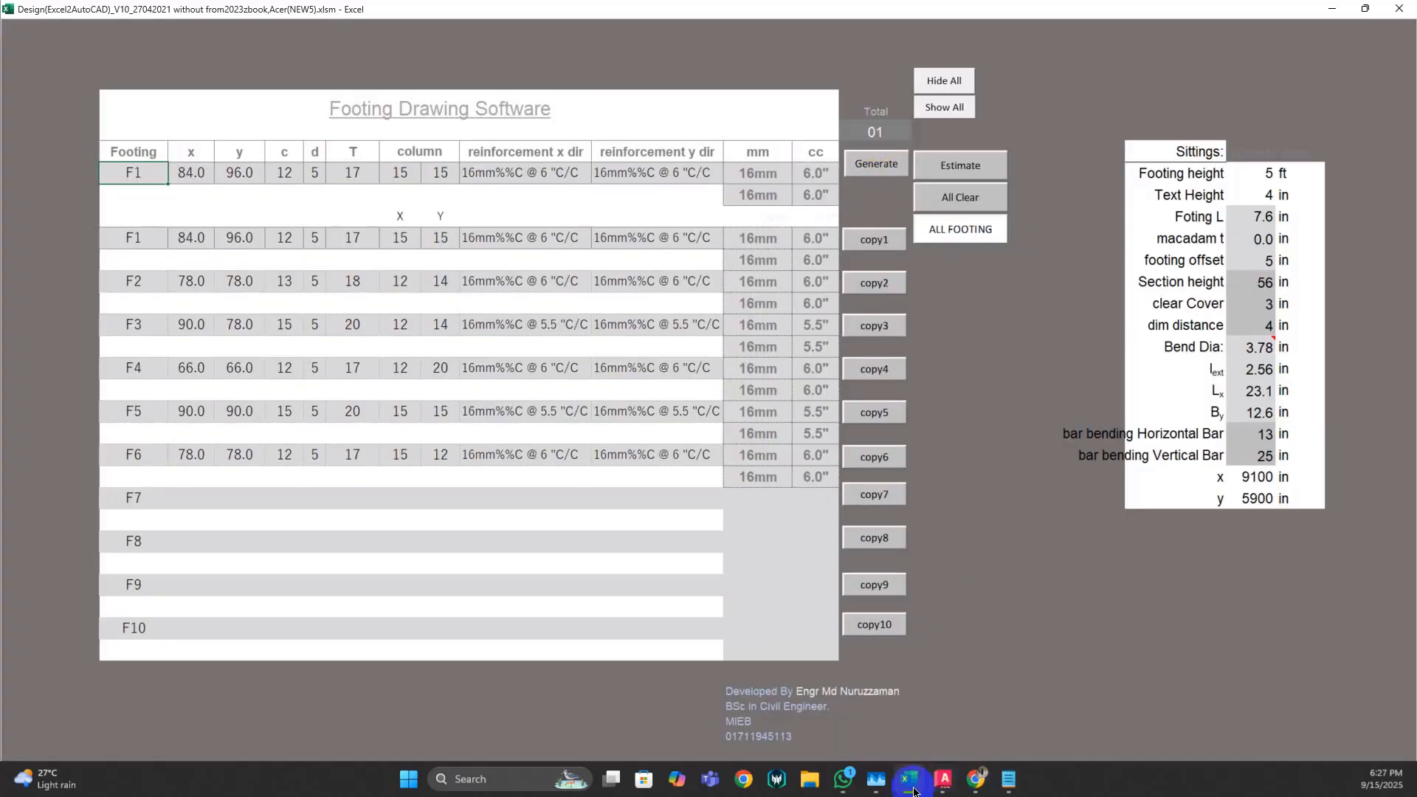
- Switch to AutoCAD and paste the generated commands into the command window to draw the revised footing F1
{"action": "left_click", "coordinate": [949, 784]}
{"action": "key", "text": "F2"}
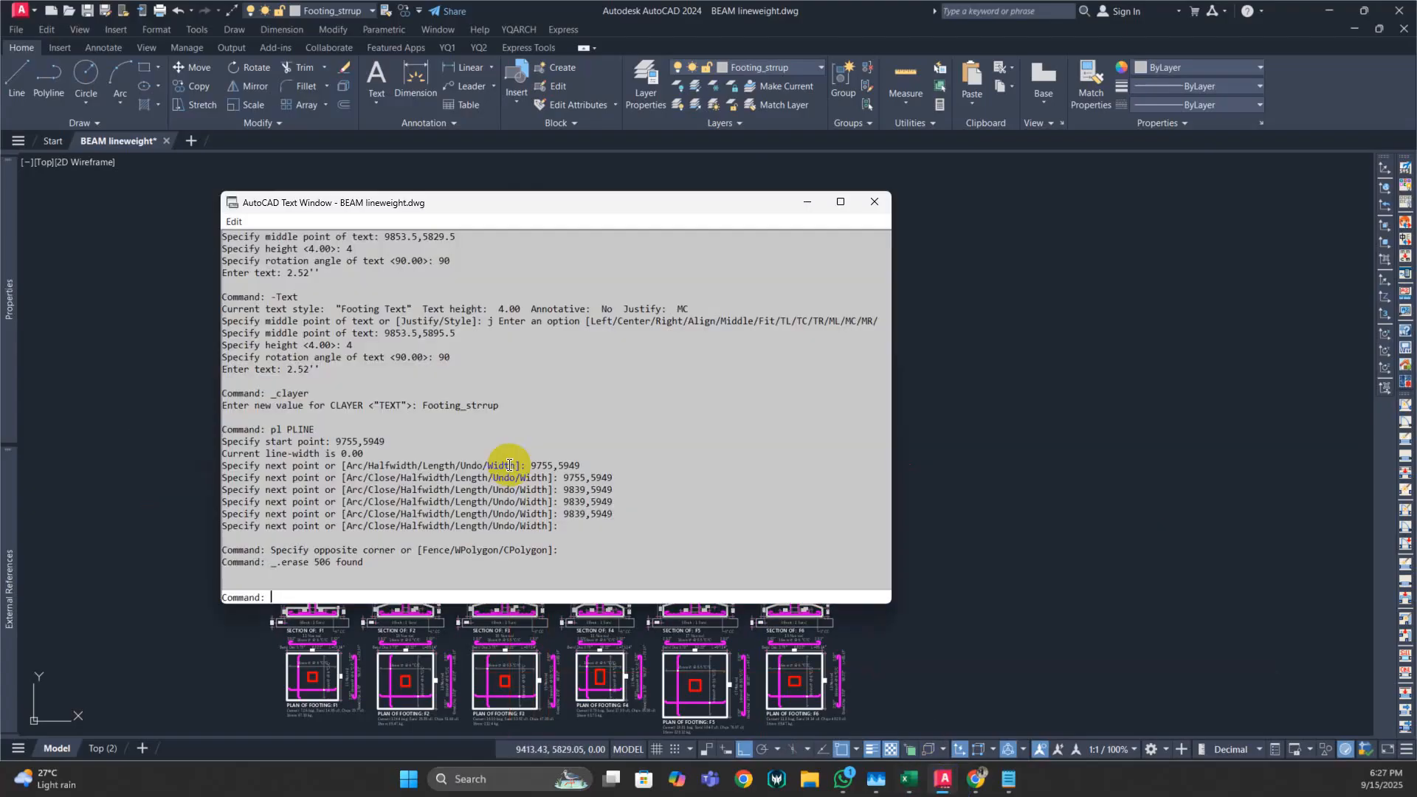
{"action": "right_click", "coordinate": [346, 597]}
{"action": "left_click", "coordinate": [367, 671]}
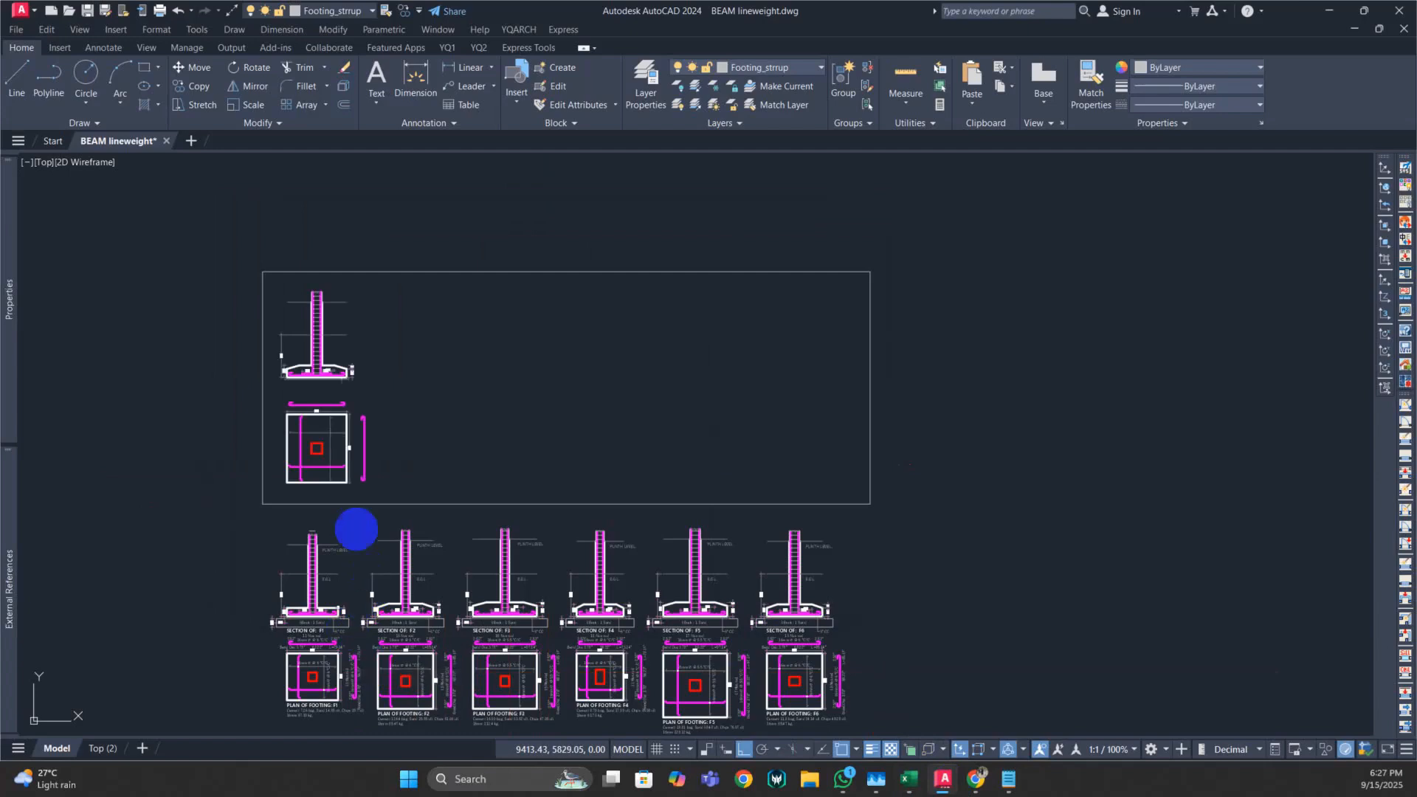
- Examine the revised F1 plan and section, including its side dimensions, bar lengths in both directions and sloped footing profile
{"action": "scroll", "coordinate": [317, 468], "scroll_direction": "up", "scroll_amount": 5}
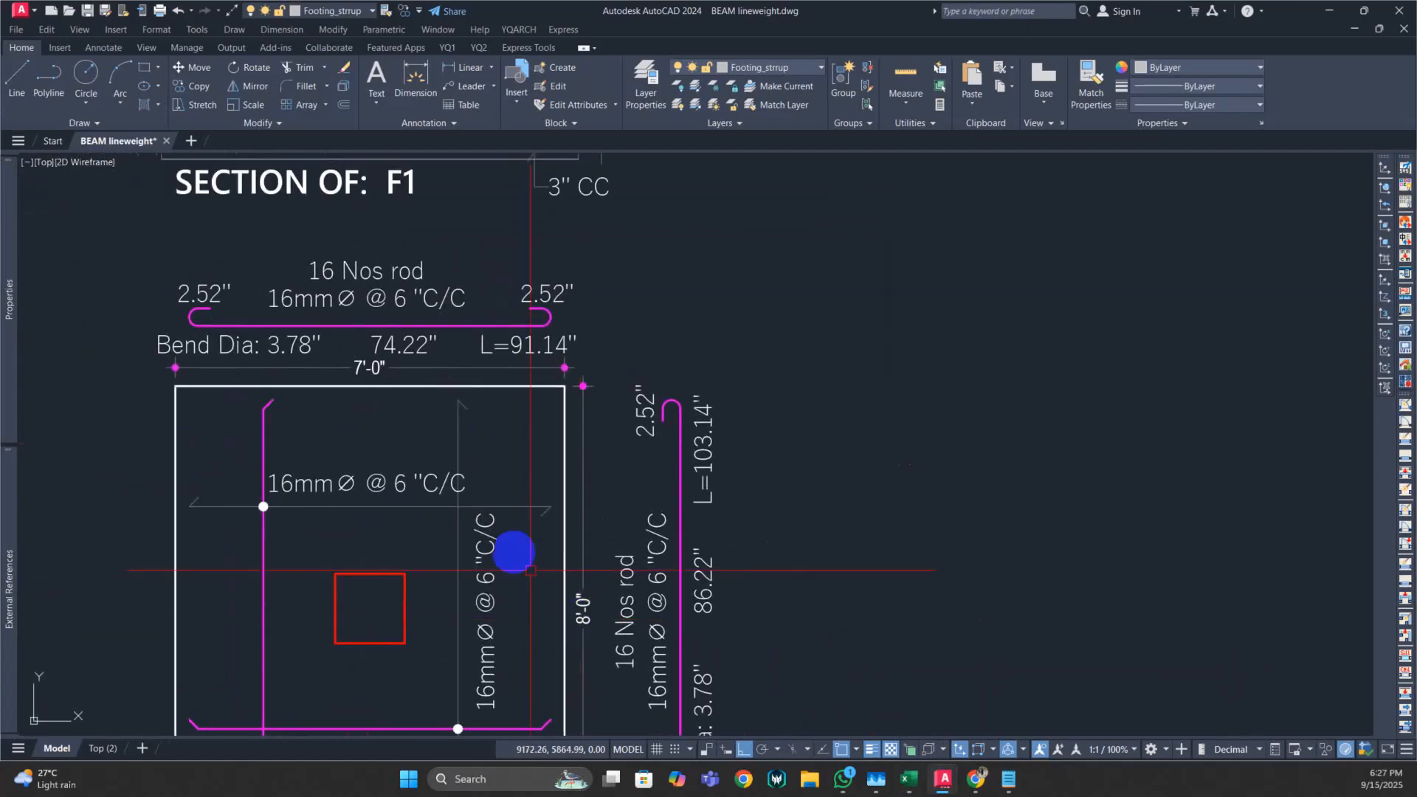
{"action": "mouse_move", "coordinate": [694, 611]}
{"action": "left_mouse_down"}
{"action": "mouse_move", "coordinate": [651, 535]}
{"action": "mouse_move", "coordinate": [680, 519]}
{"action": "mouse_move", "coordinate": [692, 587]}
{"action": "mouse_move", "coordinate": [680, 490]}
{"action": "mouse_move", "coordinate": [672, 516]}
{"action": "mouse_move", "coordinate": [698, 597]}
{"action": "mouse_move", "coordinate": [699, 660]}
{"action": "left_mouse_up"}
{"action": "left_click_drag", "start_coordinate": [601, 408], "coordinate": [640, 628]}
{"action": "mouse_move", "coordinate": [462, 495]}
{"action": "left_mouse_down"}
{"action": "mouse_move", "coordinate": [430, 531]}
{"action": "mouse_move", "coordinate": [436, 632]}
{"action": "mouse_move", "coordinate": [421, 658]}
{"action": "left_mouse_up"}
{"action": "scroll", "coordinate": [421, 363], "scroll_direction": "down", "scroll_amount": 4}
{"action": "scroll", "coordinate": [326, 462], "scroll_direction": "up", "scroll_amount": 3}
{"action": "scroll", "coordinate": [325, 480], "scroll_direction": "up", "scroll_amount": 1}
{"action": "left_click", "coordinate": [325, 480]}
- Switch back to the Excel footing sheet
{"action": "left_click", "coordinate": [902, 789]}
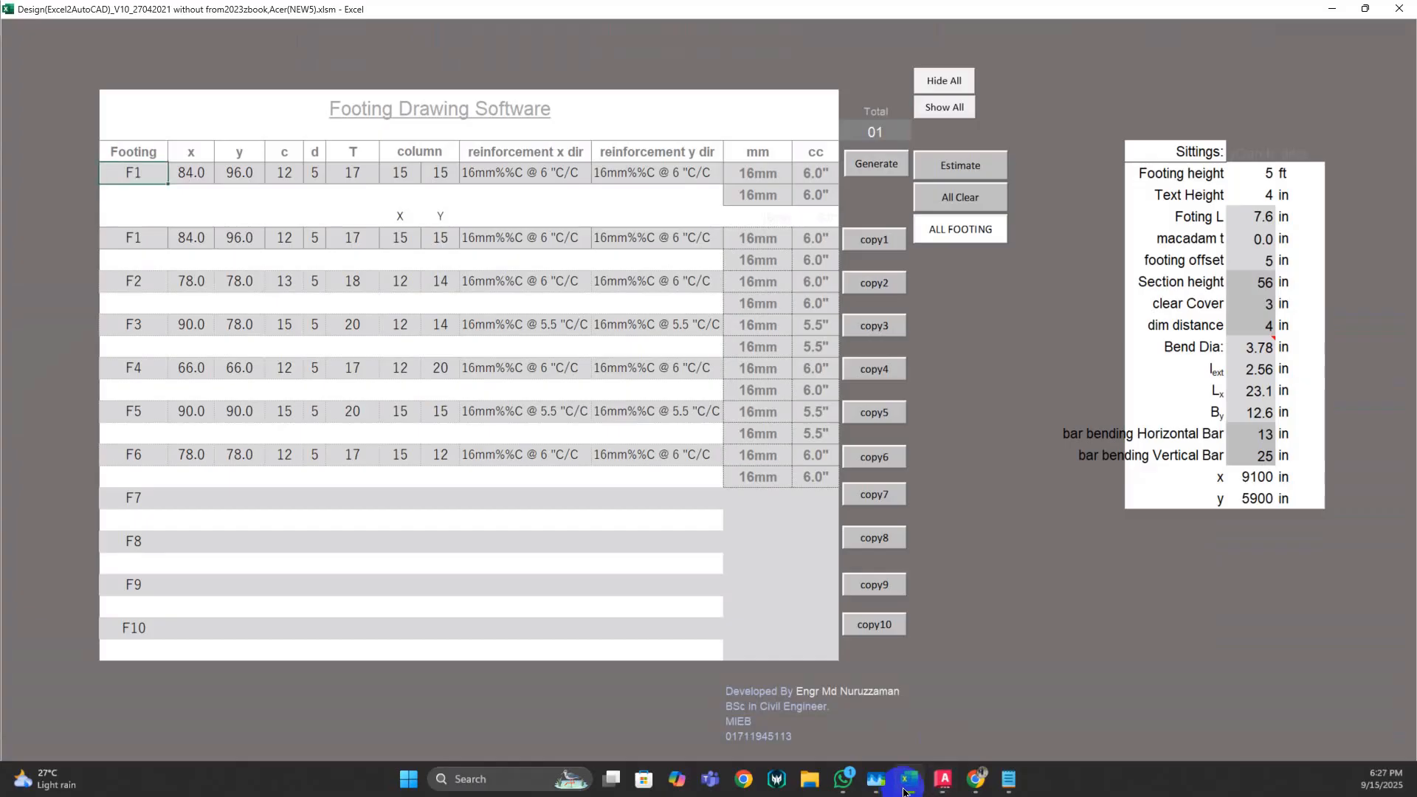